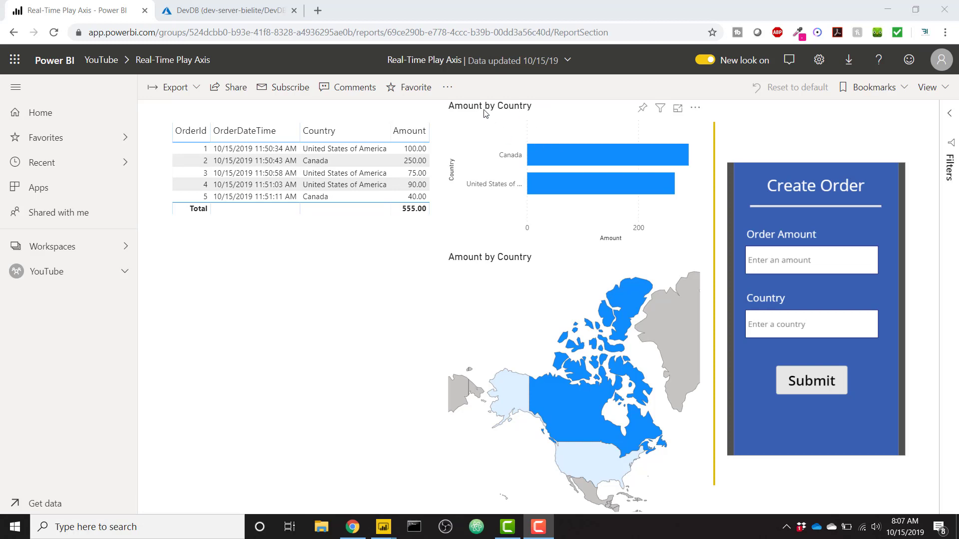
# Submit a new order with amount 100 and country Mexico in the Create Order form.
pyautogui.moveTo(676, 164)
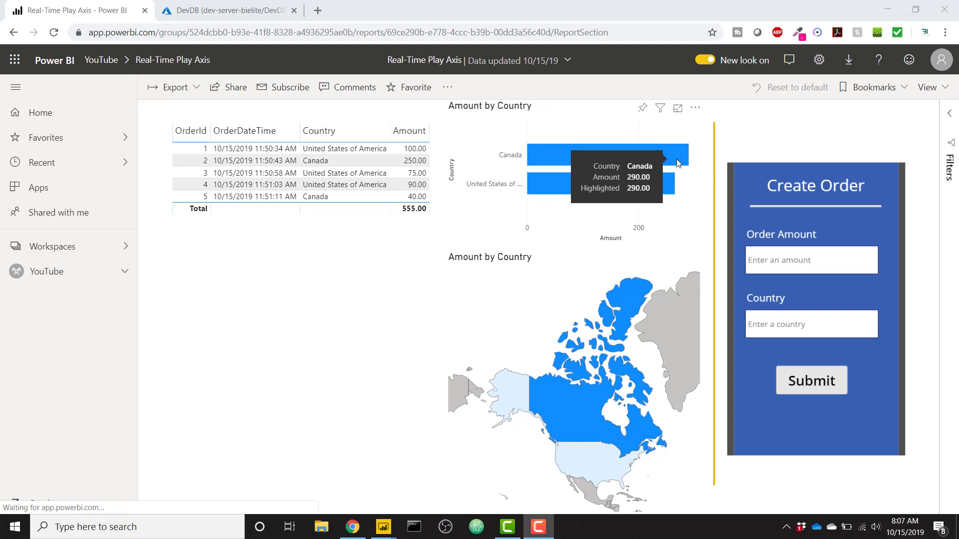
pyautogui.moveTo(570, 192)
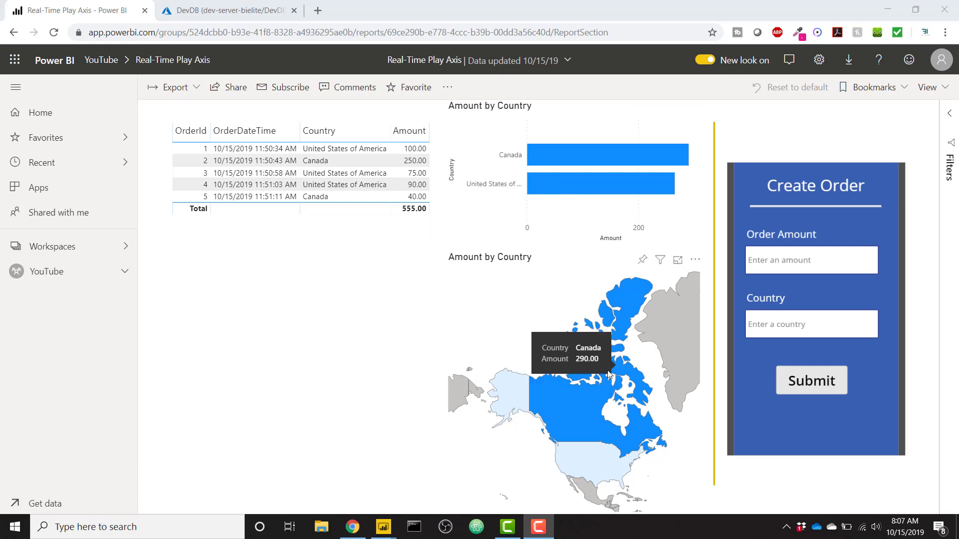
pyautogui.click(807, 254)
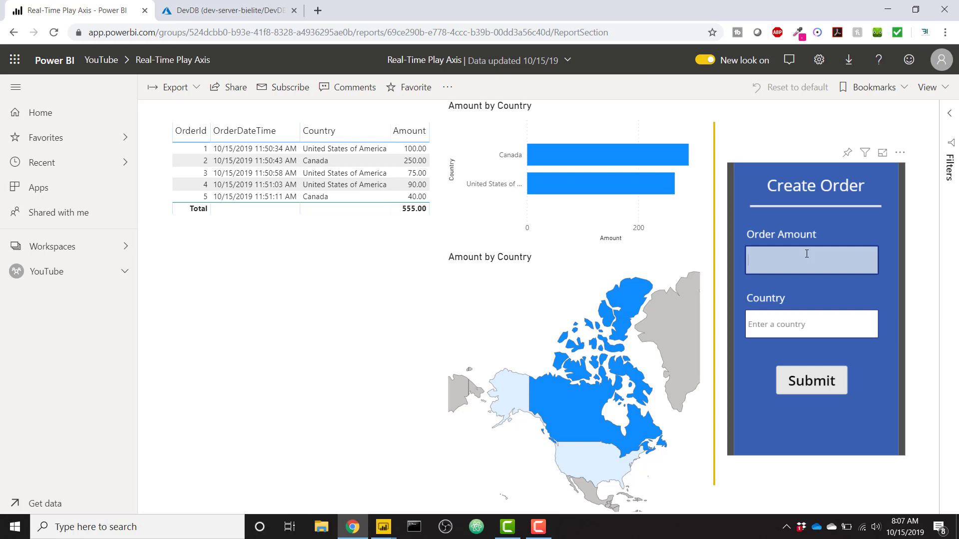
pyautogui.write('100')
pyautogui.click(781, 325)
pyautogui.write('Mexico')
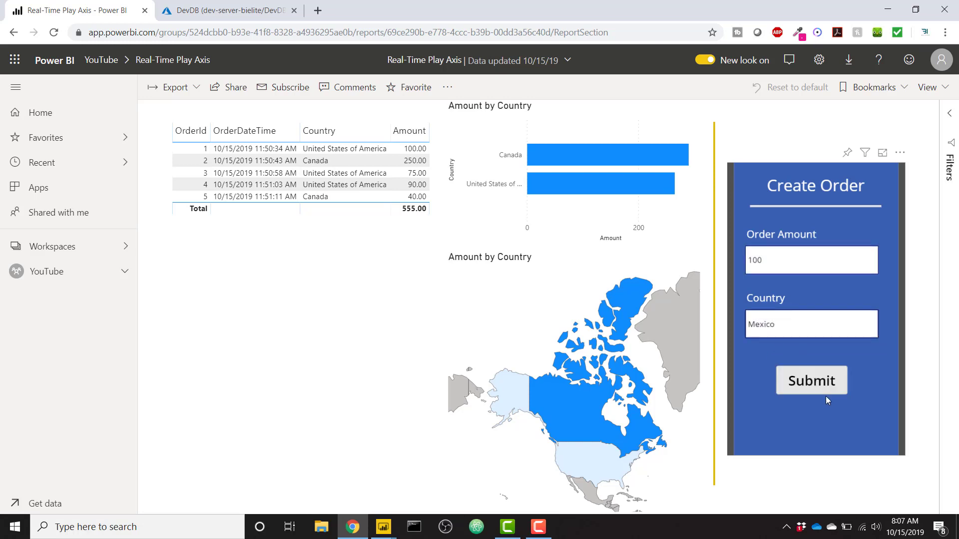
pyautogui.click(829, 388)
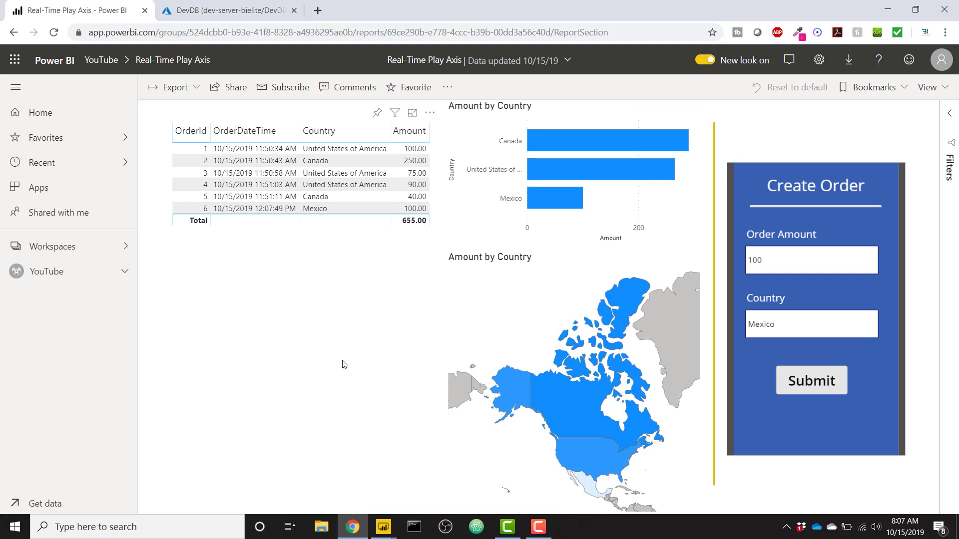
# Replace the values with 75 and Brazil and submit the second order.
pyautogui.moveTo(775, 257); pyautogui.dragTo(708, 256)
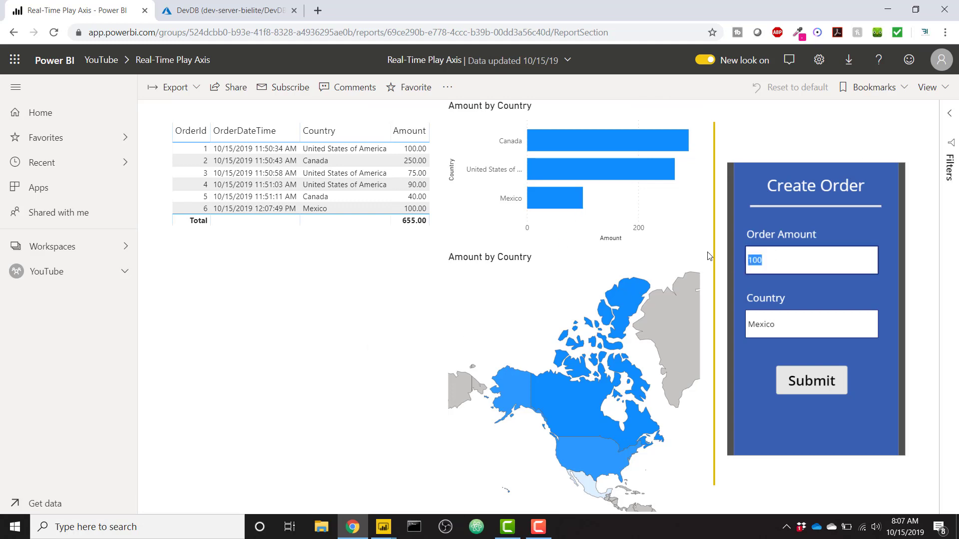
pyautogui.write('75')
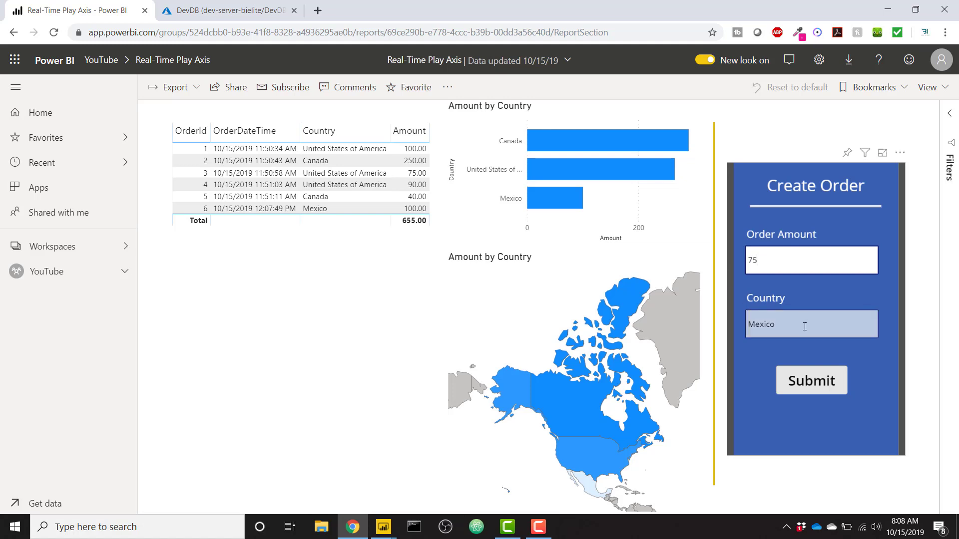
pyautogui.moveTo(804, 326); pyautogui.dragTo(722, 327)
pyautogui.write('Brazil')
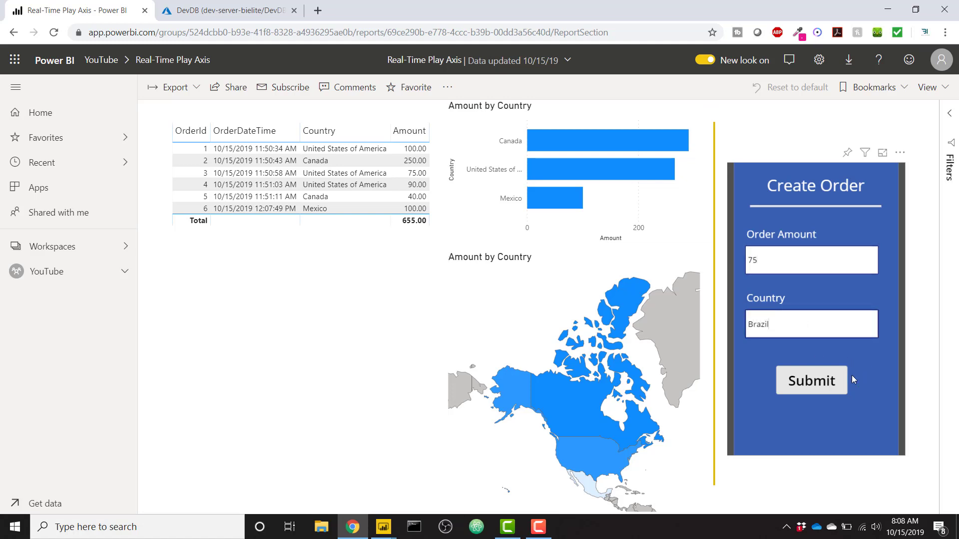
pyautogui.click(838, 378)
pyautogui.click(805, 382)
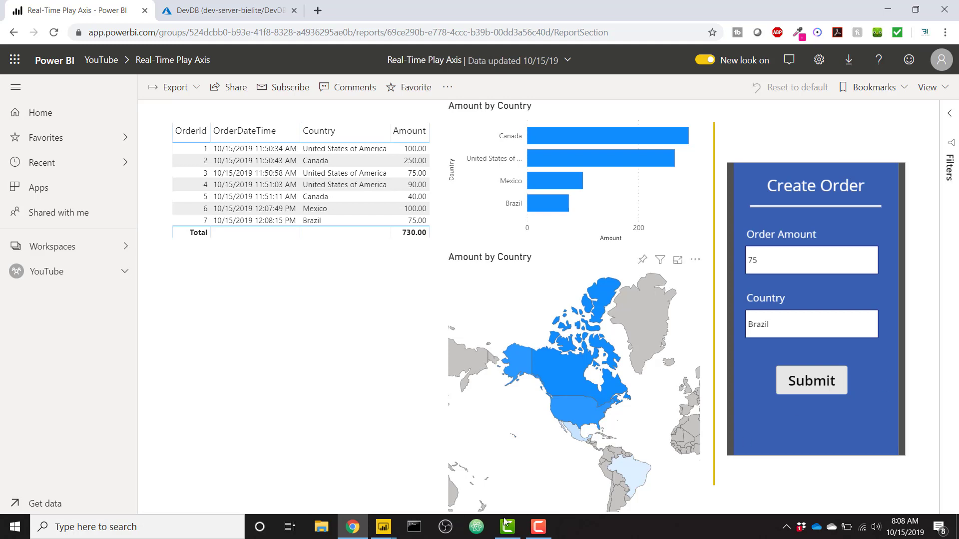
# Bring the Real-Time Play Axis Desktop window forward and inspect the Create Order app's data field.
pyautogui.click(383, 527)
pyautogui.click(358, 468)
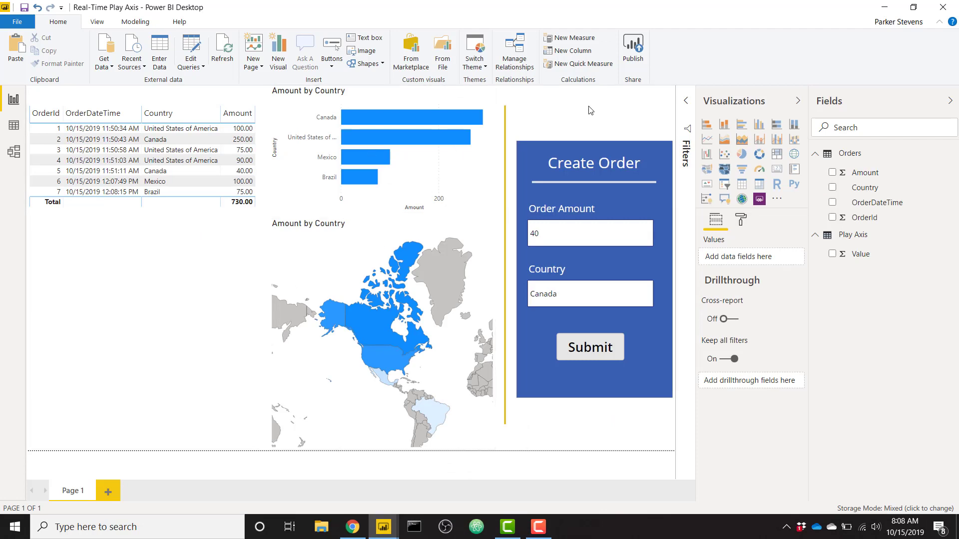
pyautogui.click(580, 143)
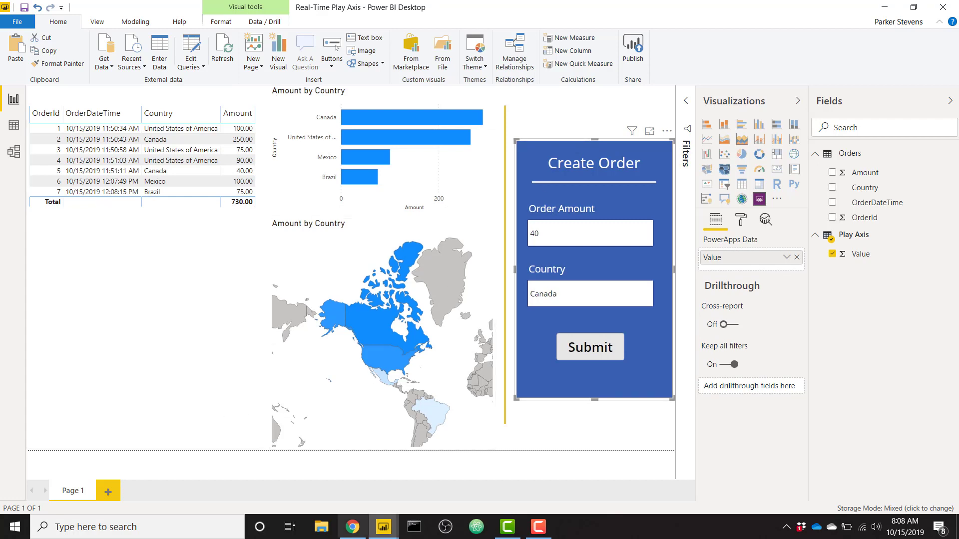
pyautogui.moveTo(394, 536)
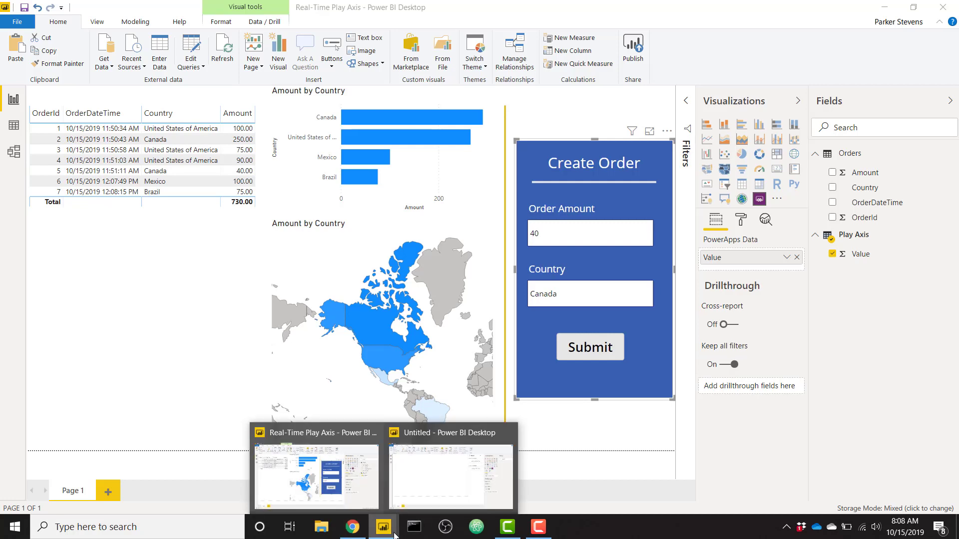
pyautogui.click(448, 473)
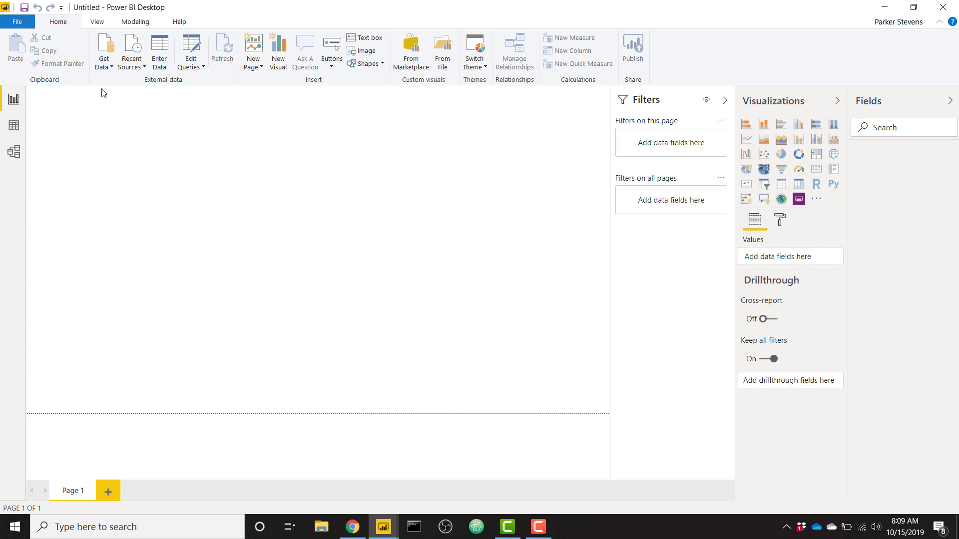
# Connect to the DevDB Azure SQL database with the pasted server address in DirectQuery mode.
pyautogui.click(106, 72)
pyautogui.click(107, 36)
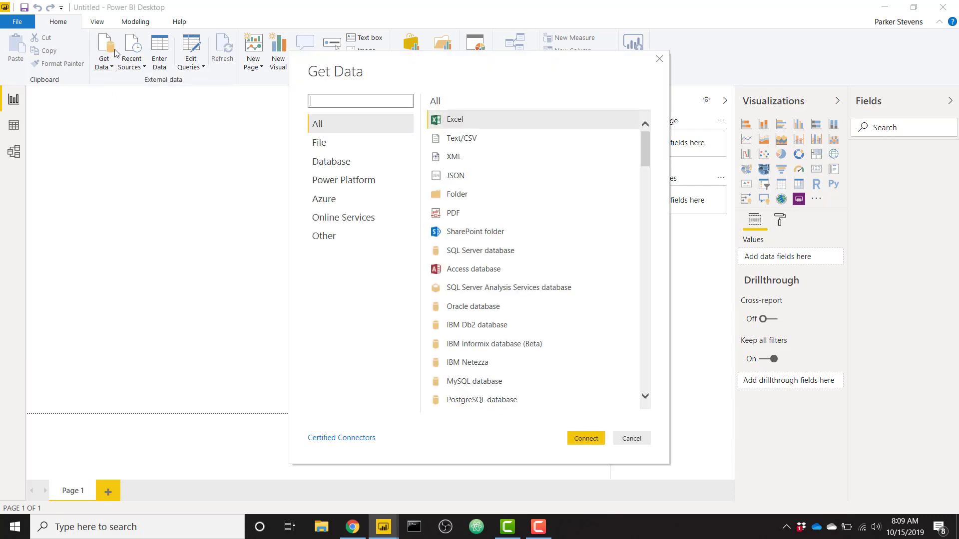
pyautogui.click(341, 206)
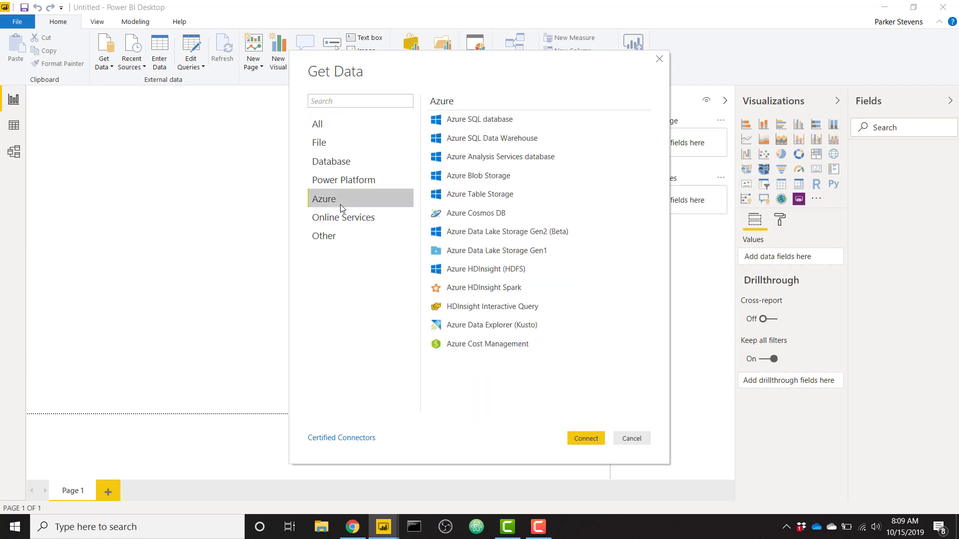
pyautogui.doubleClick(531, 118)
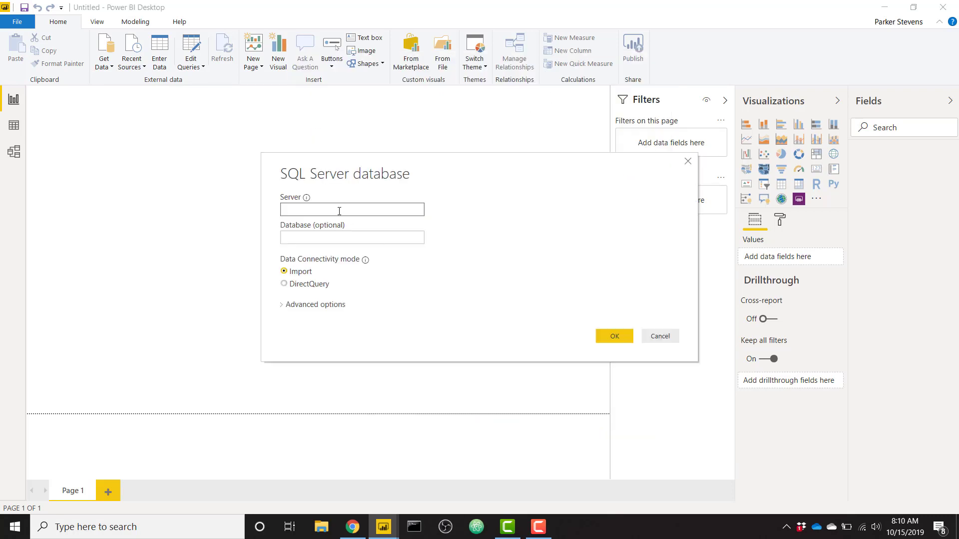
pyautogui.click(338, 209)
pyautogui.write('dev-server-bielite.database.windows.net')
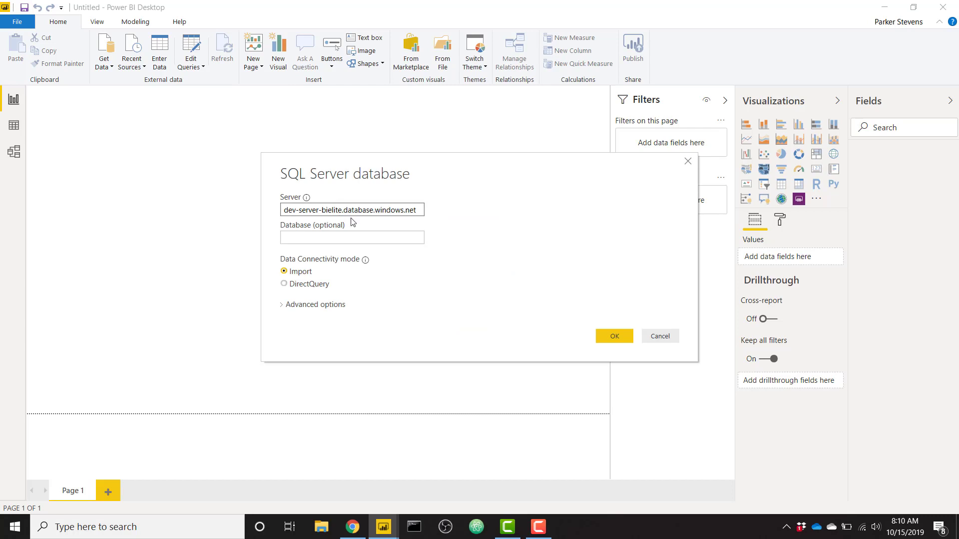
pyautogui.click(376, 239)
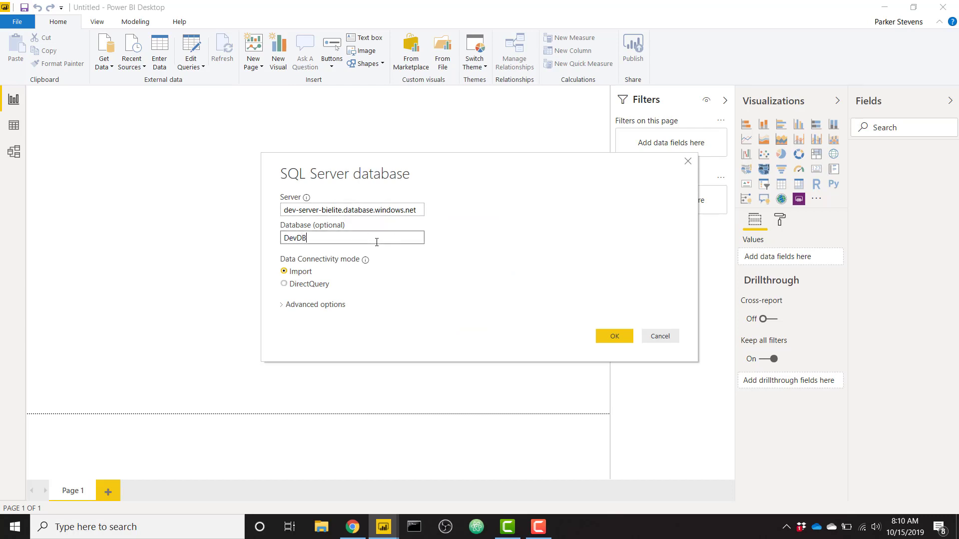
pyautogui.click(305, 285)
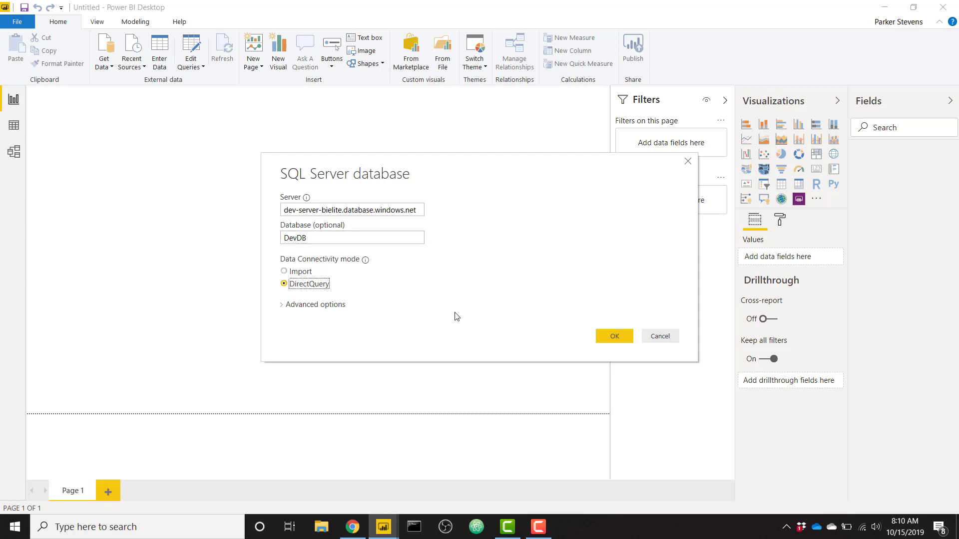
pyautogui.click(624, 334)
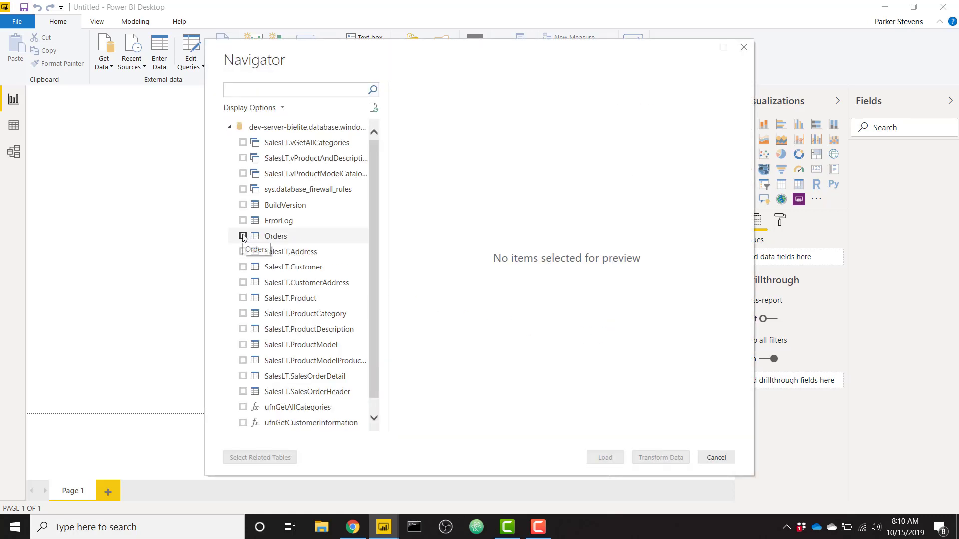
# Select the Orders table and load it into the report.
pyautogui.click(276, 240)
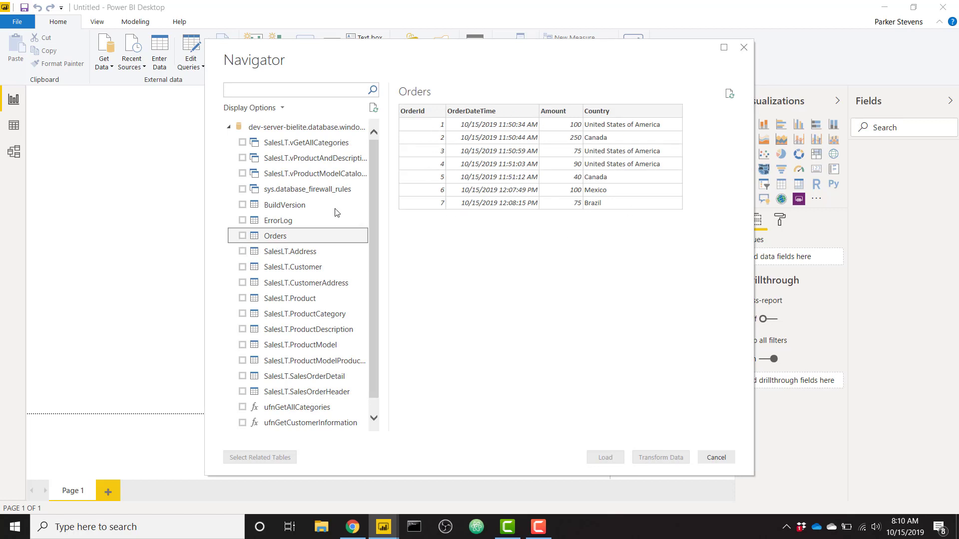
pyautogui.click(242, 235)
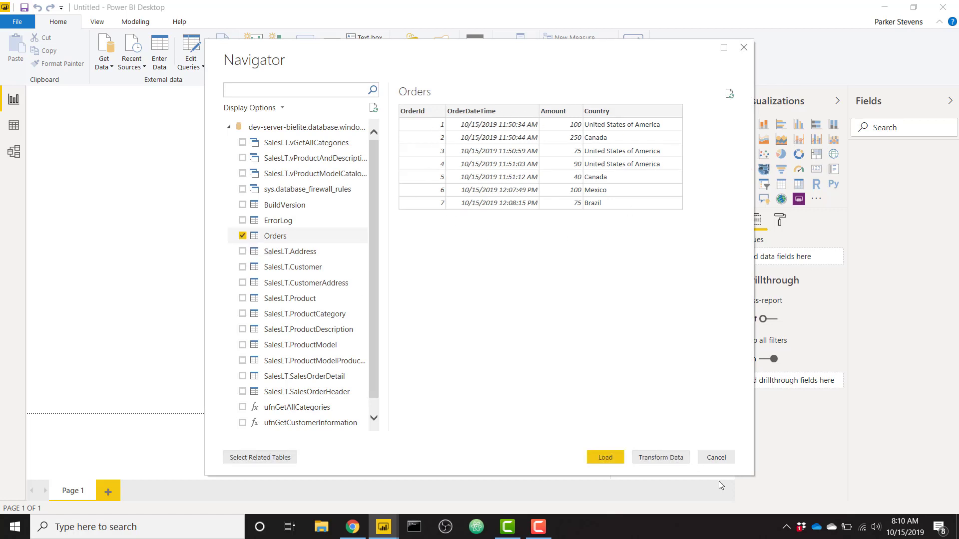
pyautogui.click(605, 458)
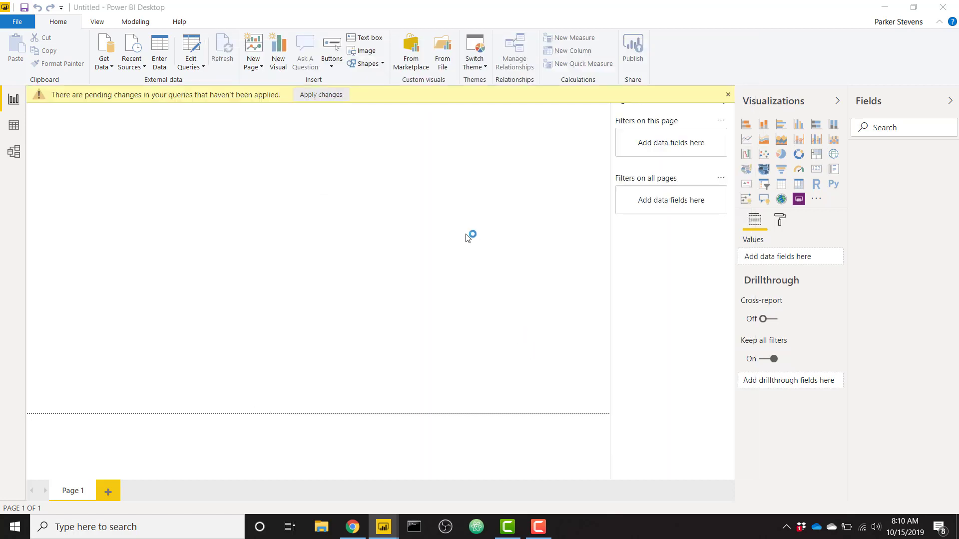
# Add a widened table visual showing OrderId (Don't summarize), OrderDateTime, Amount and Country.
pyautogui.click(782, 186)
pyautogui.moveTo(157, 211); pyautogui.dragTo(216, 264)
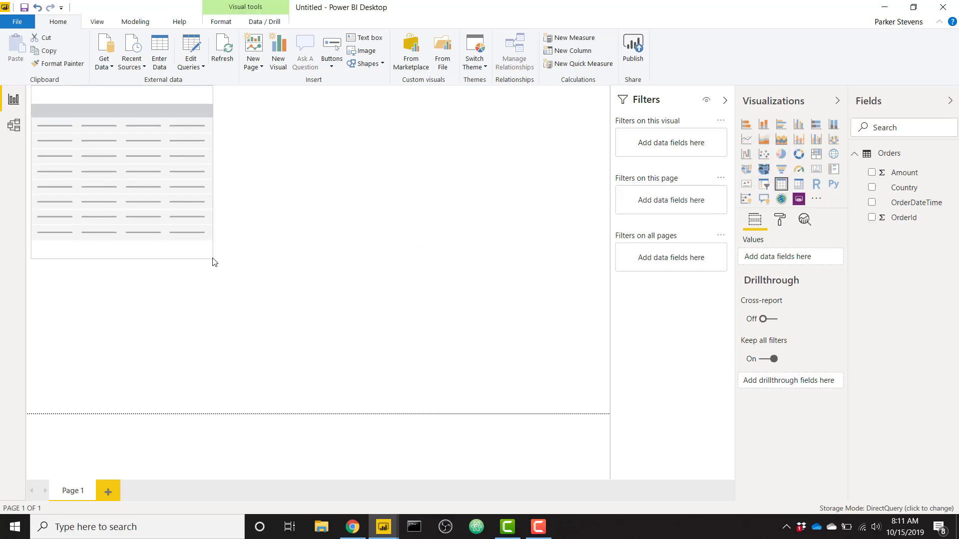
pyautogui.moveTo(914, 223); pyautogui.dragTo(821, 262)
pyautogui.click(825, 258)
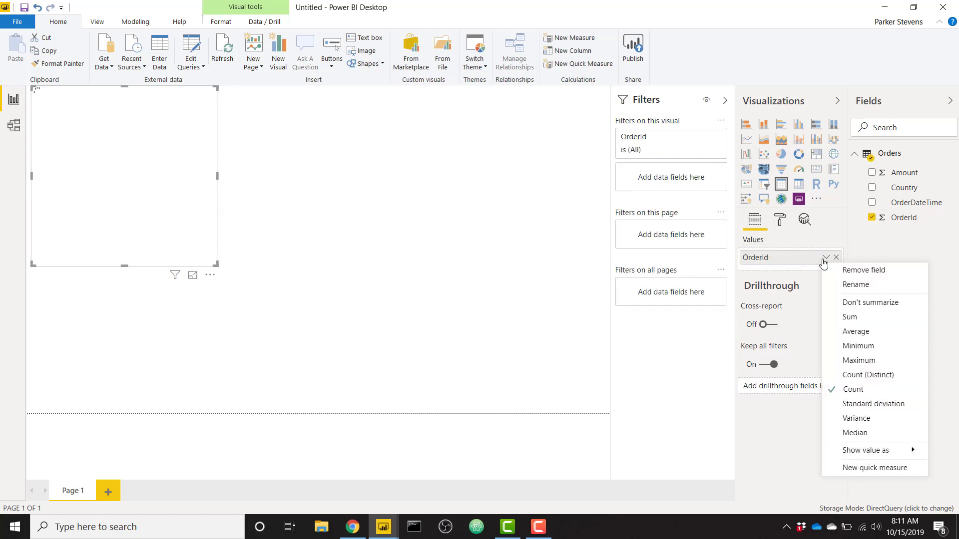
pyautogui.click(859, 308)
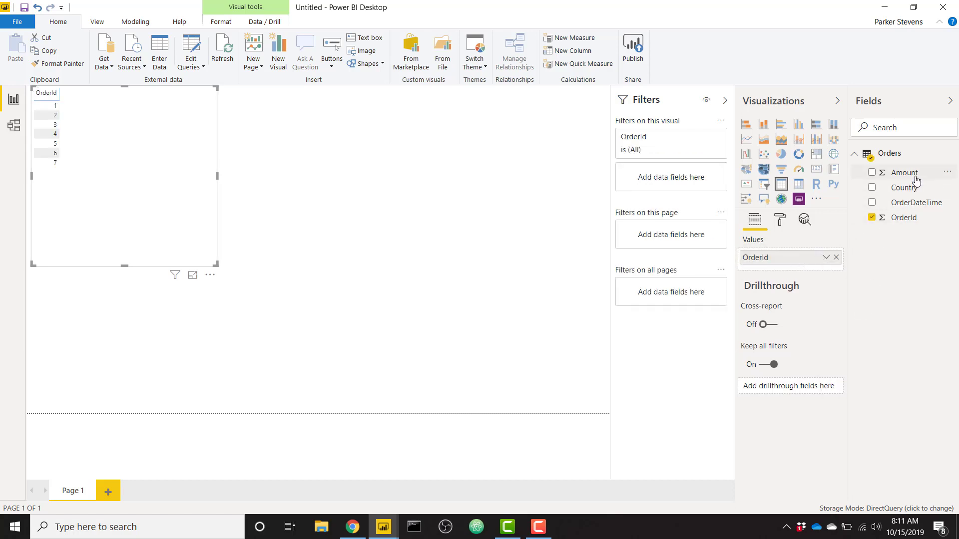
pyautogui.moveTo(914, 204); pyautogui.dragTo(777, 263)
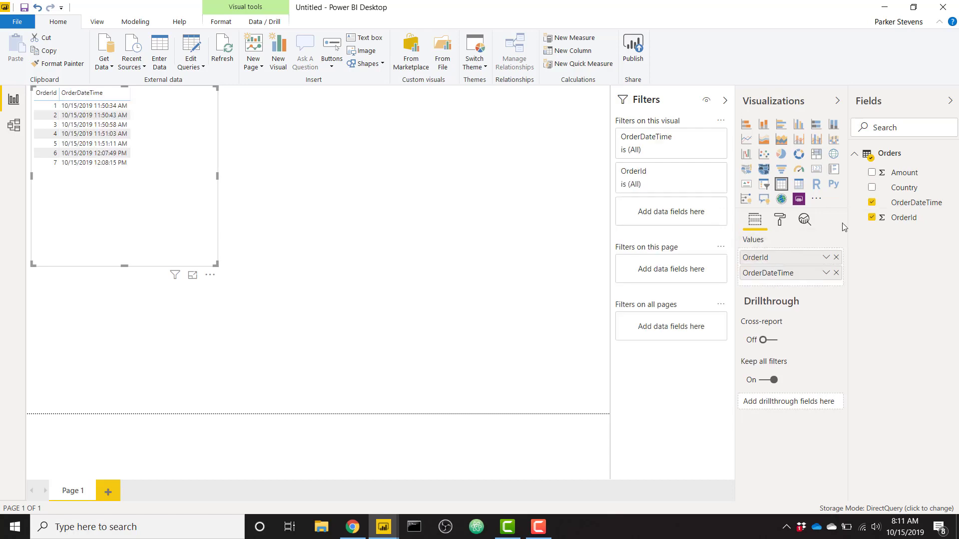
pyautogui.moveTo(905, 178); pyautogui.dragTo(796, 285)
pyautogui.moveTo(904, 188); pyautogui.dragTo(784, 297)
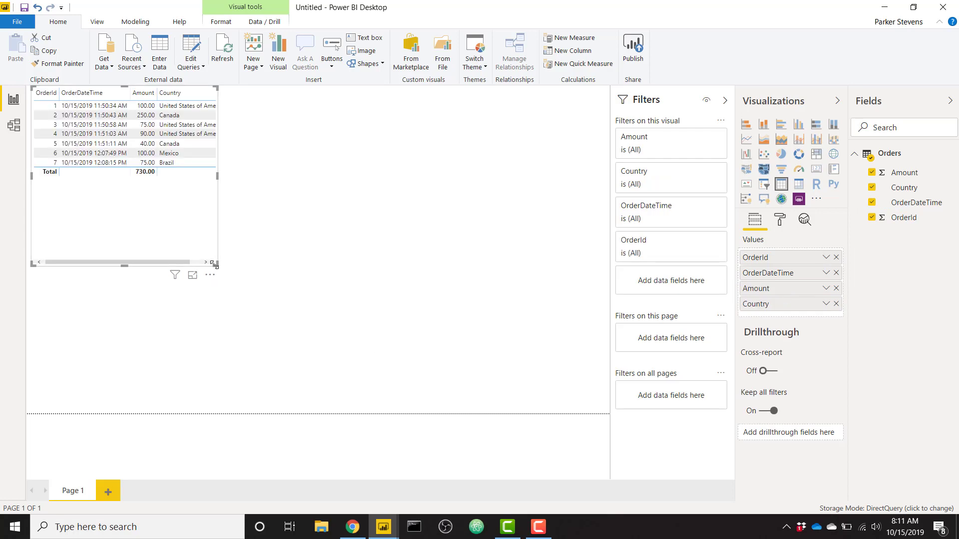
pyautogui.moveTo(216, 264); pyautogui.dragTo(265, 332)
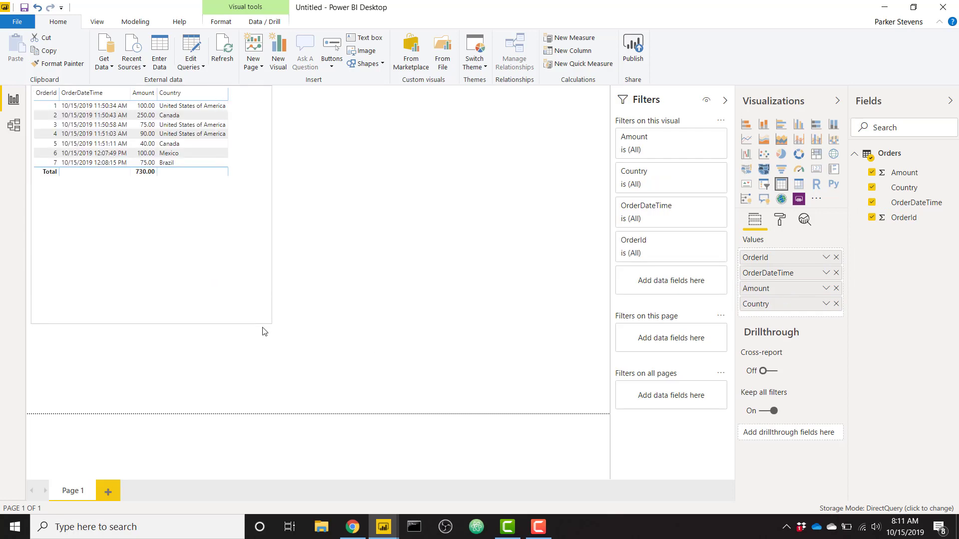
pyautogui.click(440, 207)
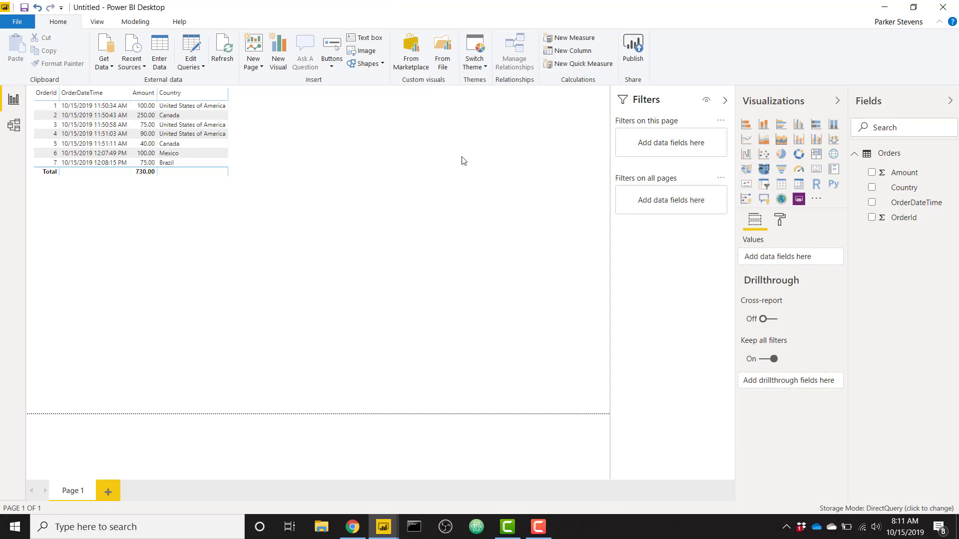
# Add an Amount by Country bar chart beside the table and enlarge it.
pyautogui.click(746, 125)
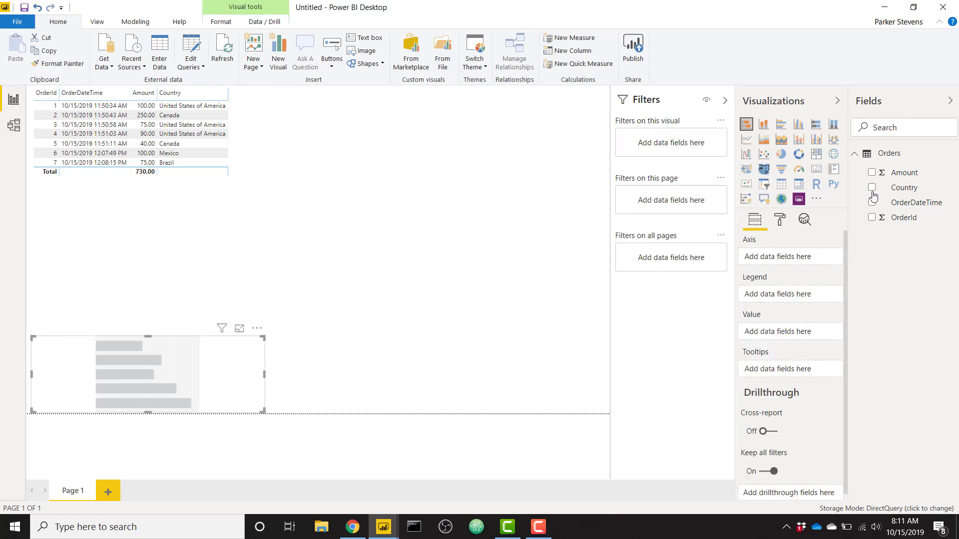
pyautogui.moveTo(912, 190); pyautogui.dragTo(789, 258)
pyautogui.moveTo(915, 176); pyautogui.dragTo(796, 338)
pyautogui.moveTo(201, 346); pyautogui.dragTo(407, 100)
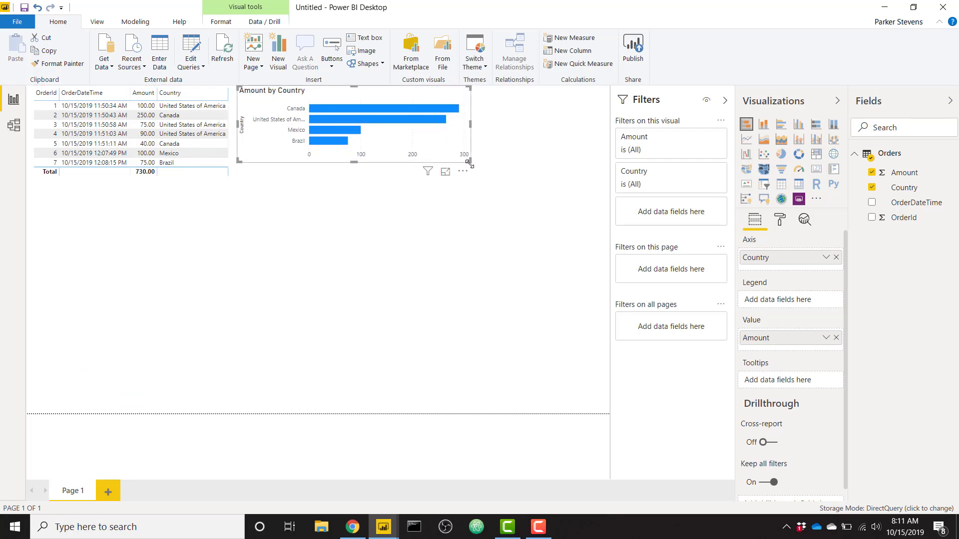
pyautogui.moveTo(467, 163); pyautogui.dragTo(428, 253)
pyautogui.click(250, 235)
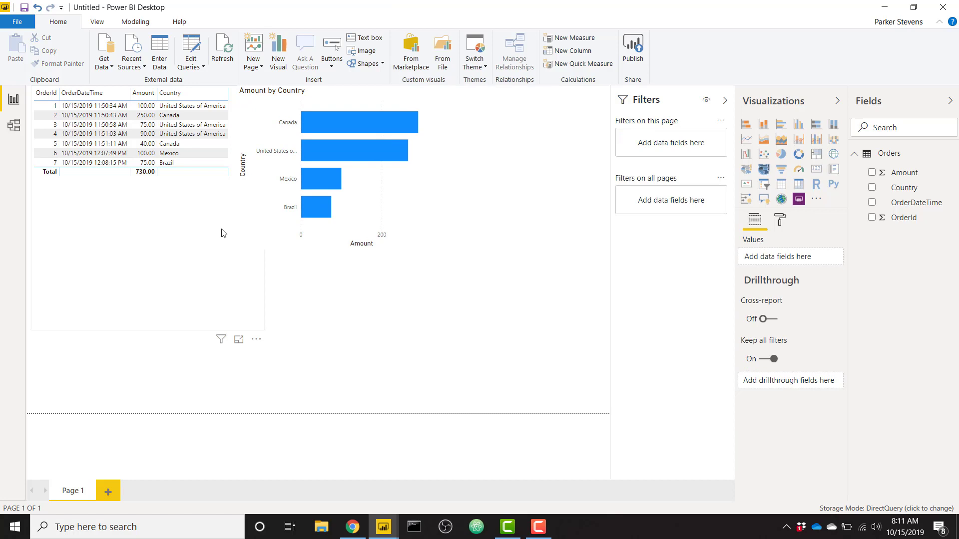
# Shift the chart about 100 px right and make the Orders table wider and shorter.
pyautogui.click(408, 200)
pyautogui.moveTo(408, 201); pyautogui.dragTo(458, 201)
pyautogui.click(147, 250)
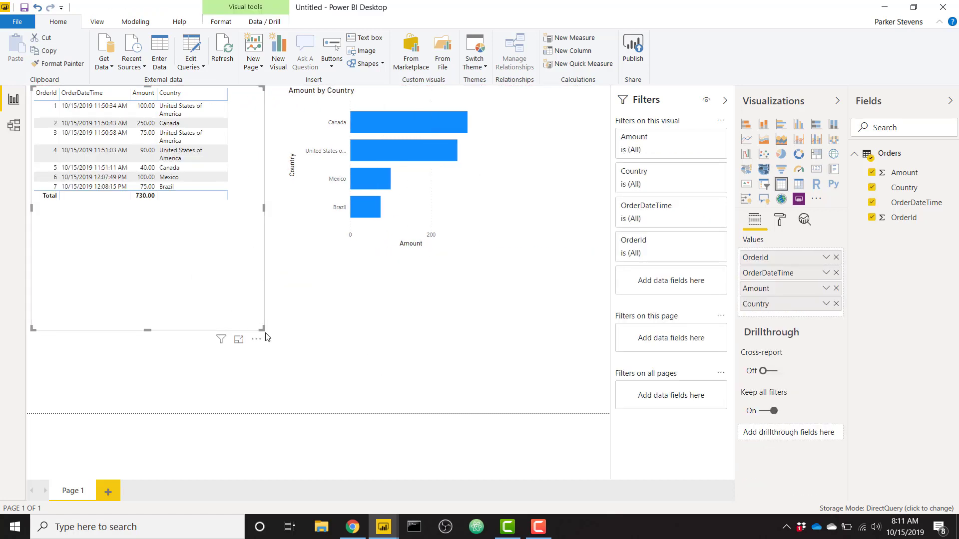
pyautogui.moveTo(263, 329); pyautogui.dragTo(258, 300)
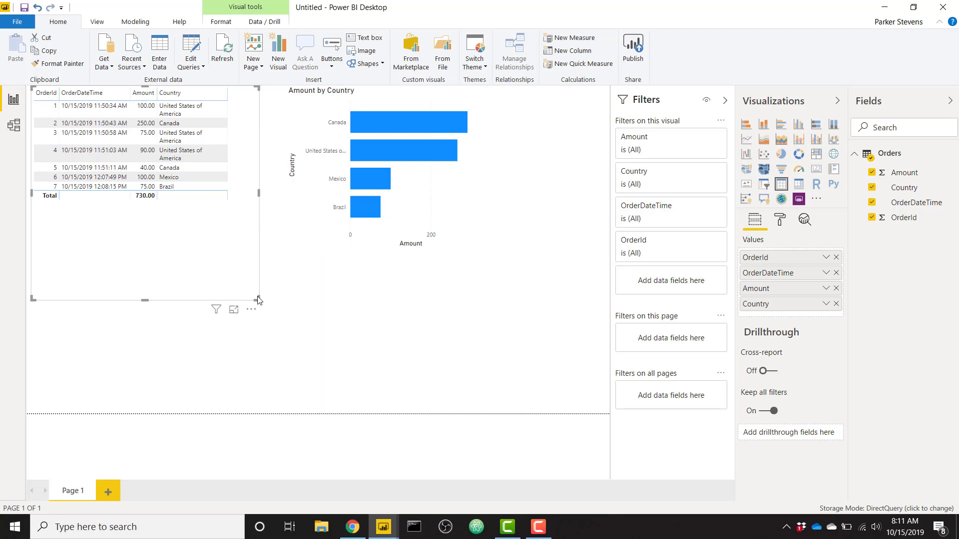
pyautogui.click(387, 342)
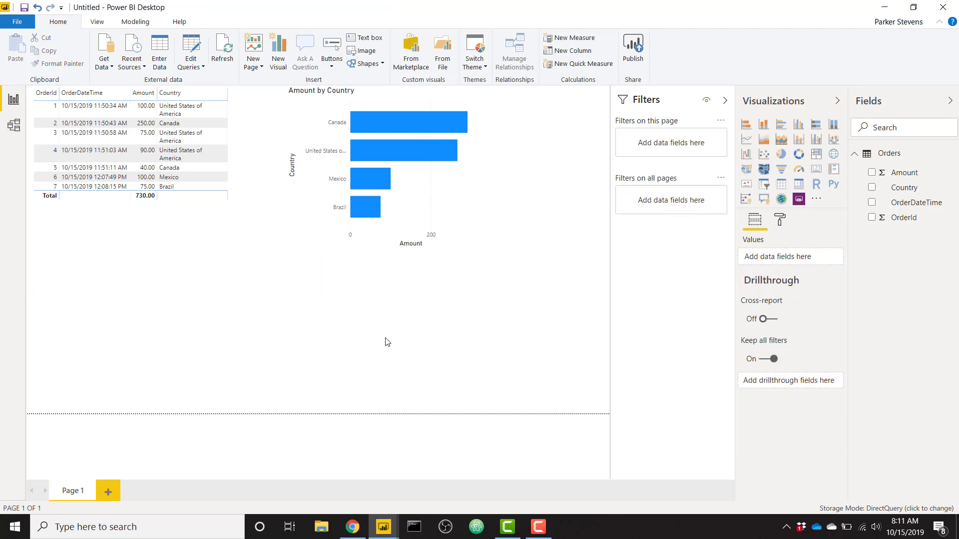
# In the browser report's Create Order form, submit a 90 order for Canada.
pyautogui.click(352, 528)
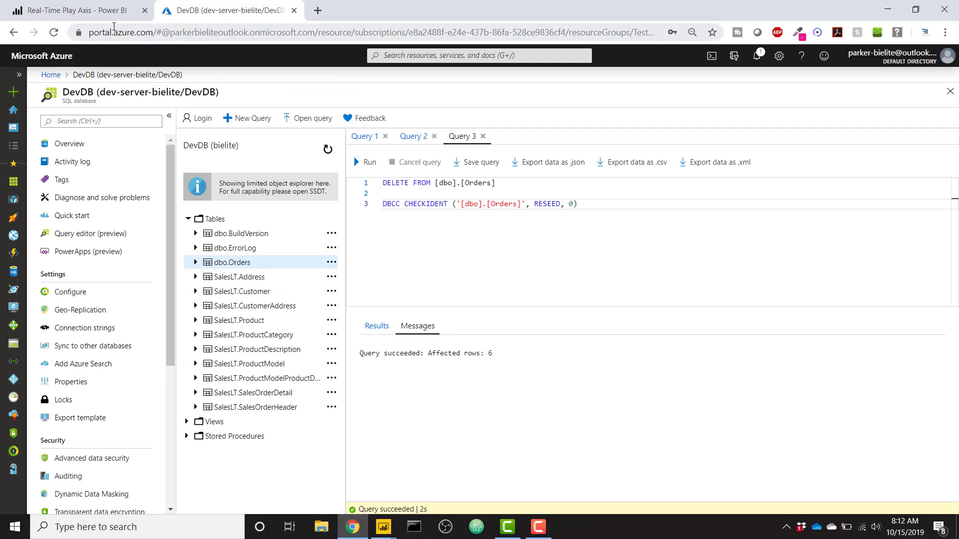
pyautogui.click(75, 11)
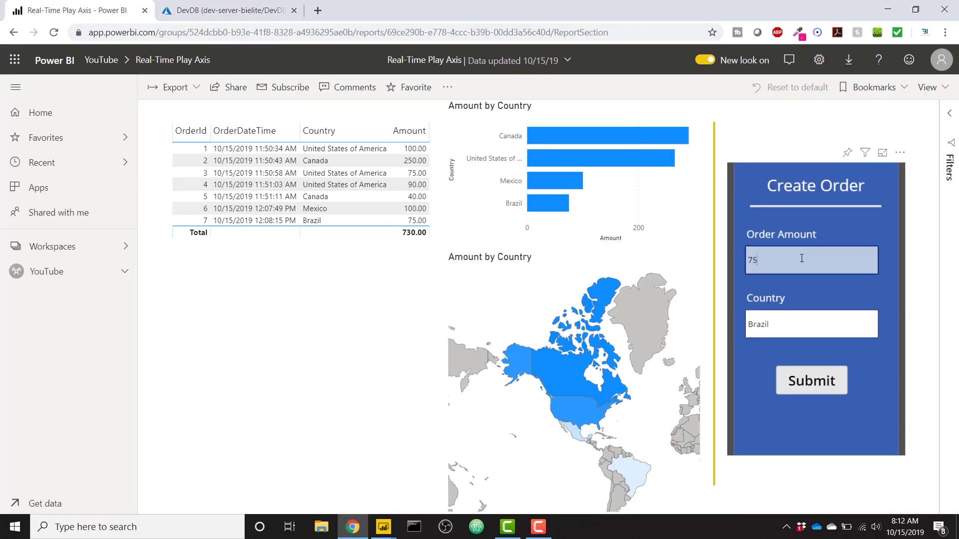
pyautogui.moveTo(786, 259); pyautogui.dragTo(715, 261)
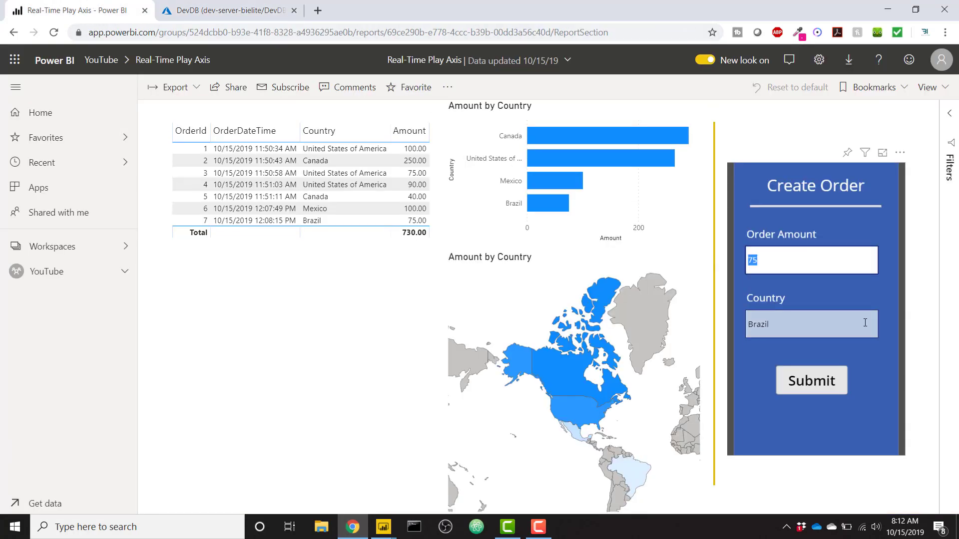
pyautogui.write('90')
pyautogui.click(812, 330)
pyautogui.hotkey('ctrl', 'a')
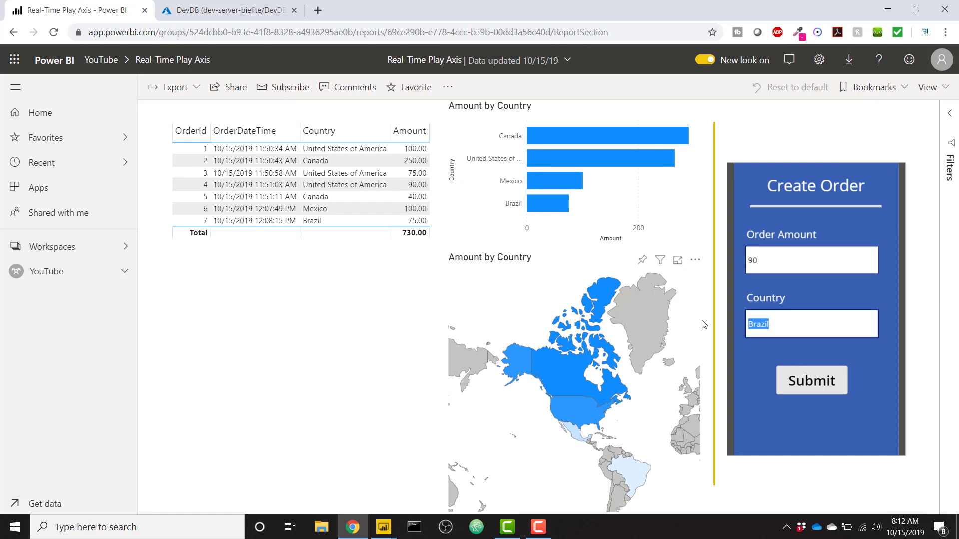
pyautogui.write('Canada')
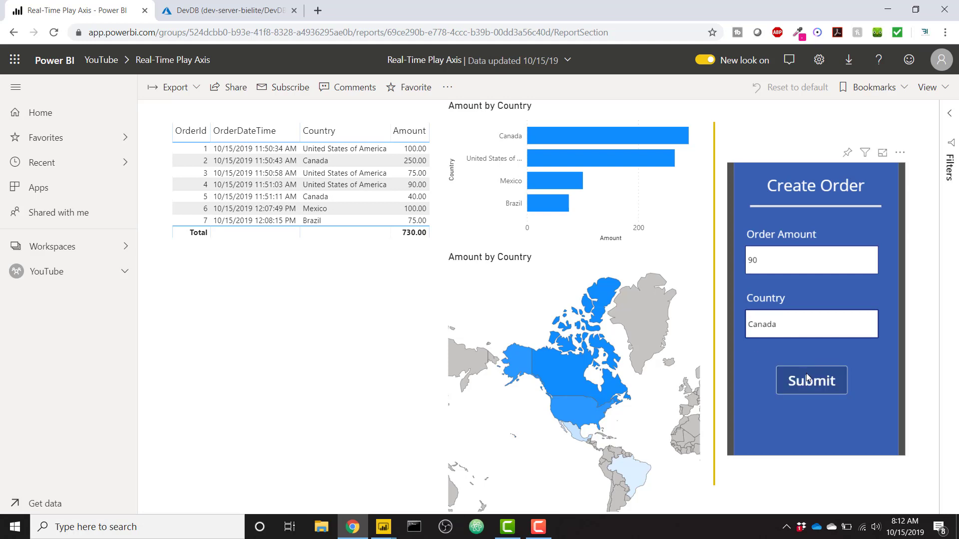
pyautogui.click(813, 380)
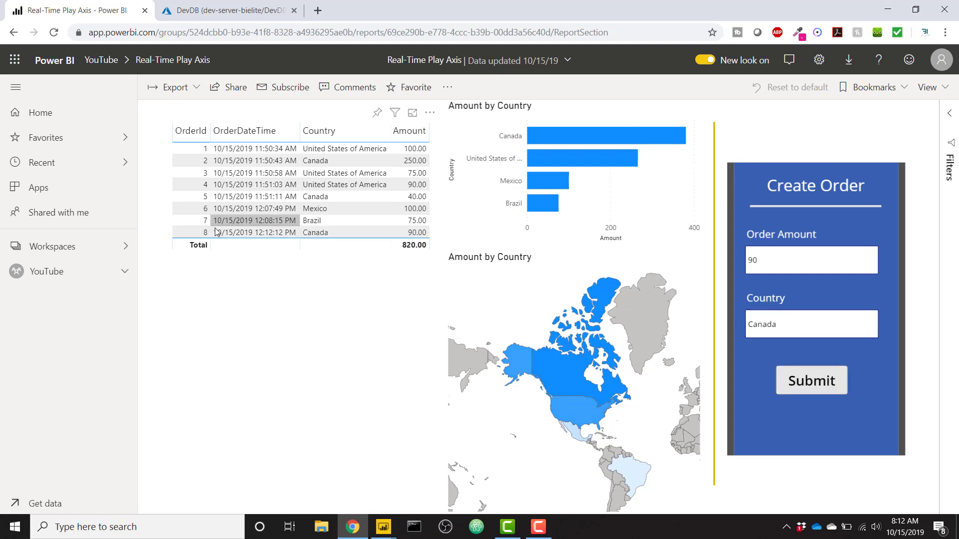
pyautogui.click(383, 527)
# Turn on Page refresh in the page format settings with a 1-second interval.
pyautogui.click(452, 499)
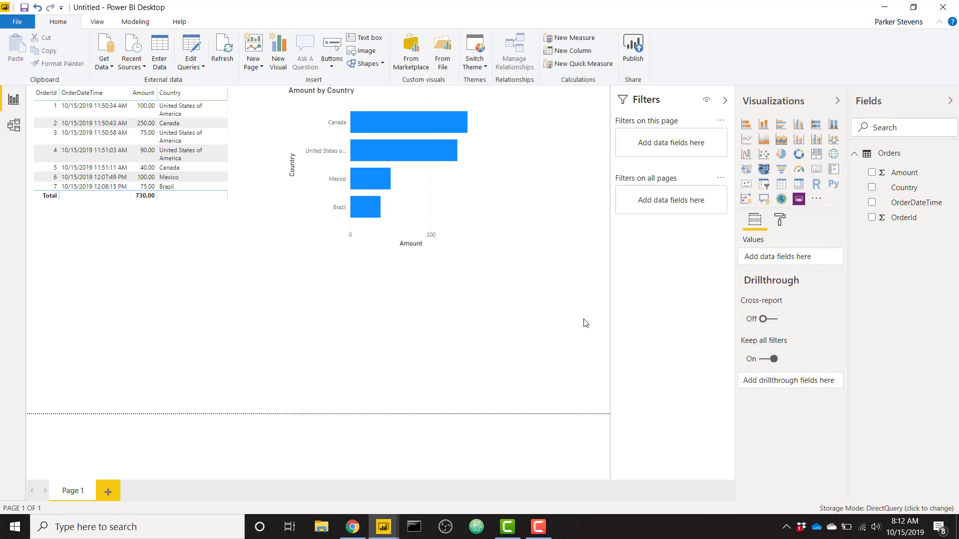
pyautogui.click(779, 220)
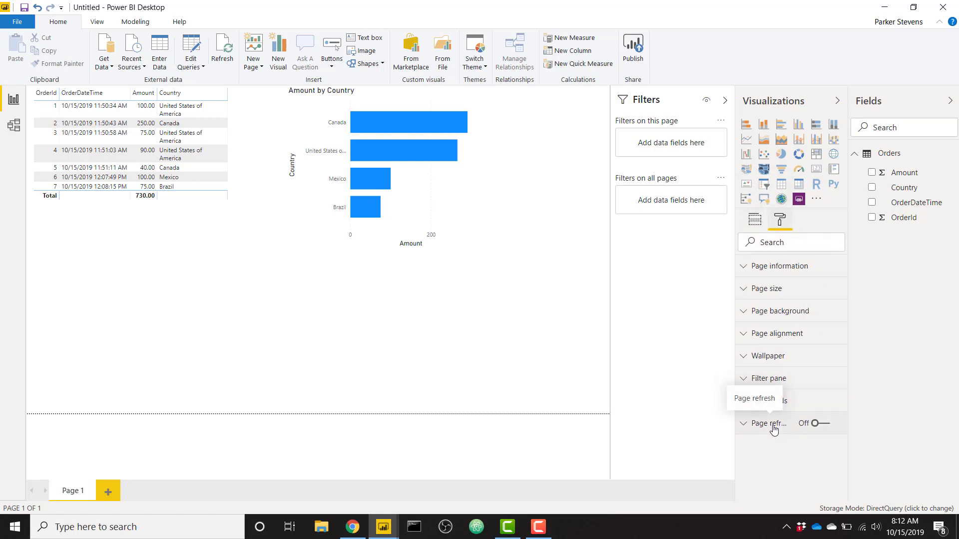
pyautogui.click(823, 424)
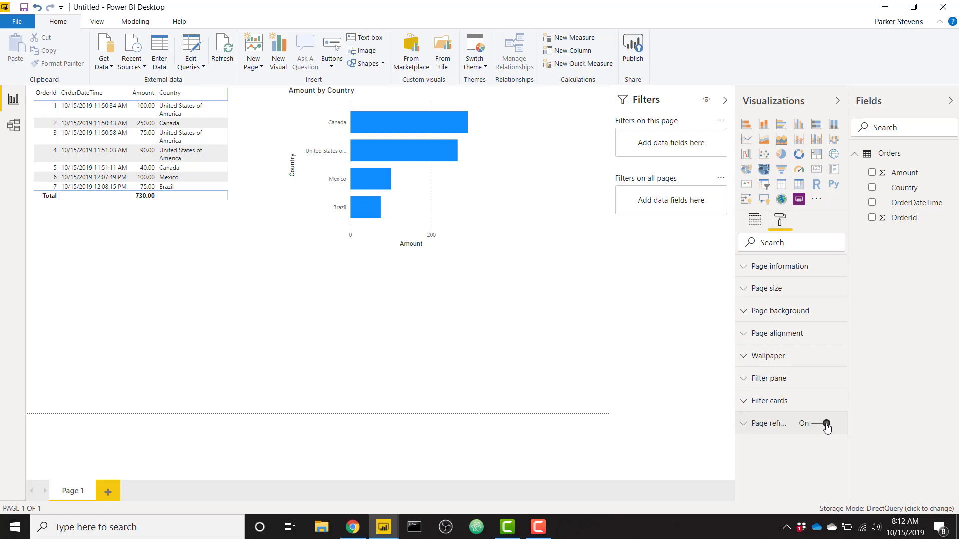
pyautogui.click(764, 426)
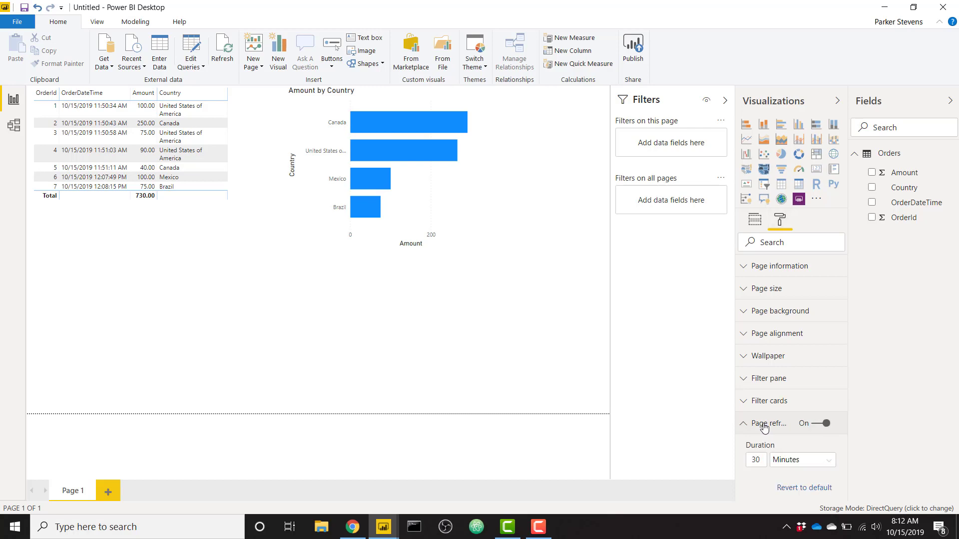
pyautogui.click(794, 460)
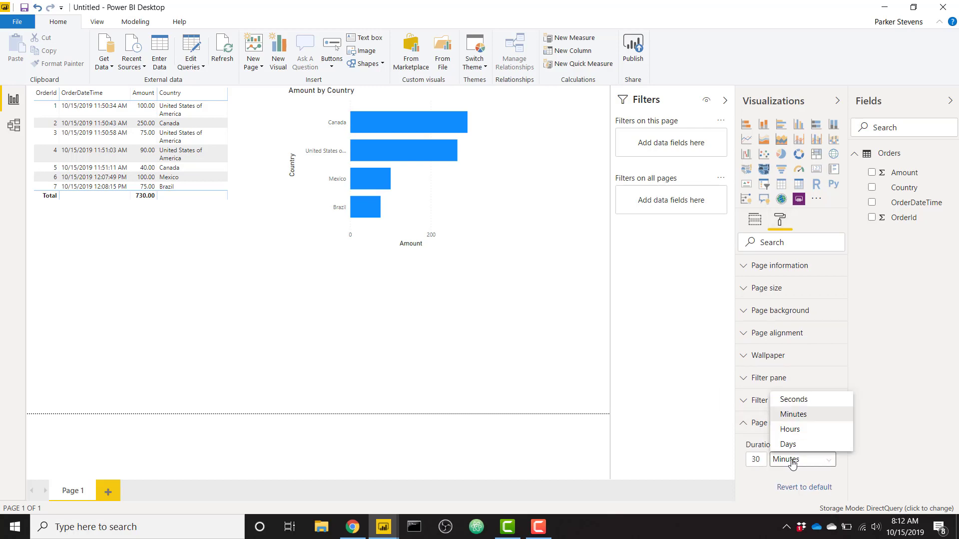
pyautogui.click(819, 400)
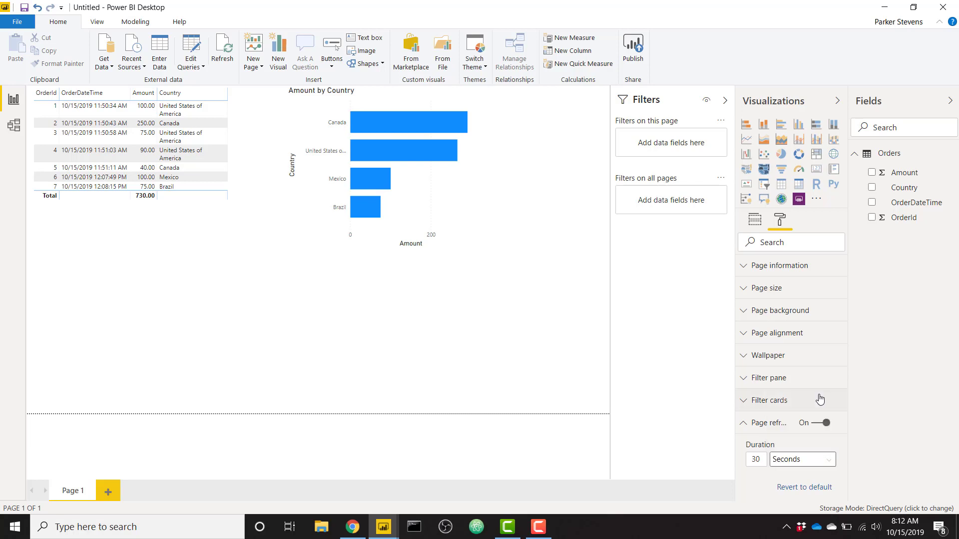
pyautogui.doubleClick(756, 459)
pyautogui.write('1')
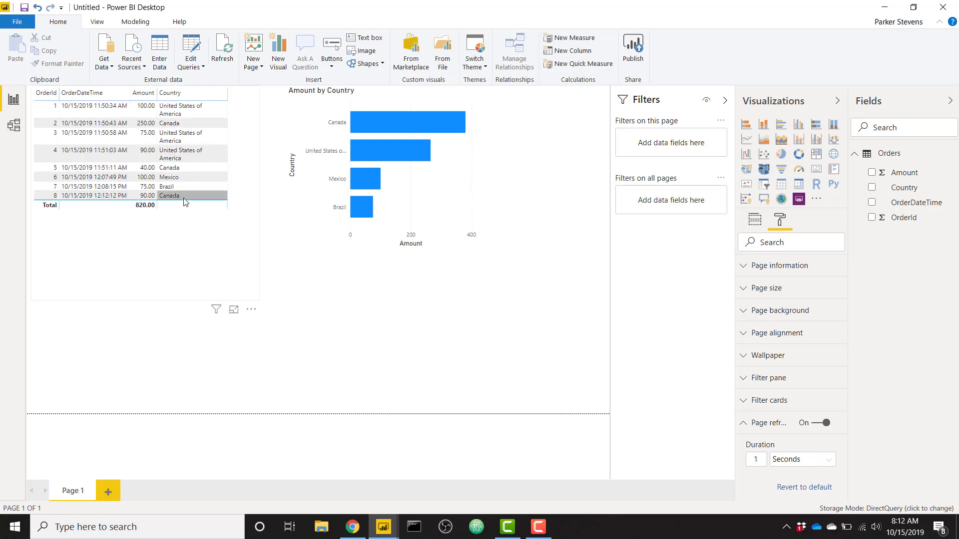
# In the browser form, change the Canada order amount to 120 and submit it.
pyautogui.click(353, 532)
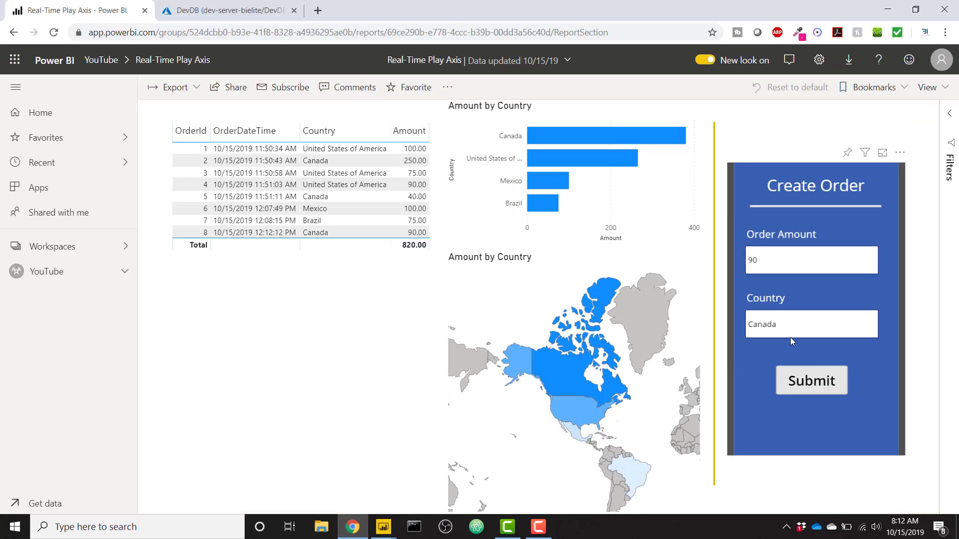
pyautogui.click(815, 315)
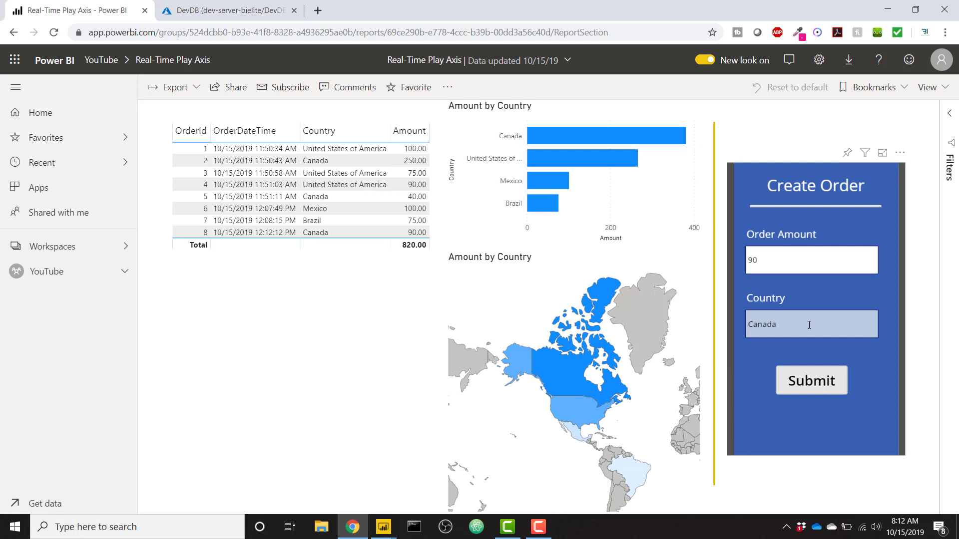
pyautogui.click(774, 262)
pyautogui.press('BackSpace')
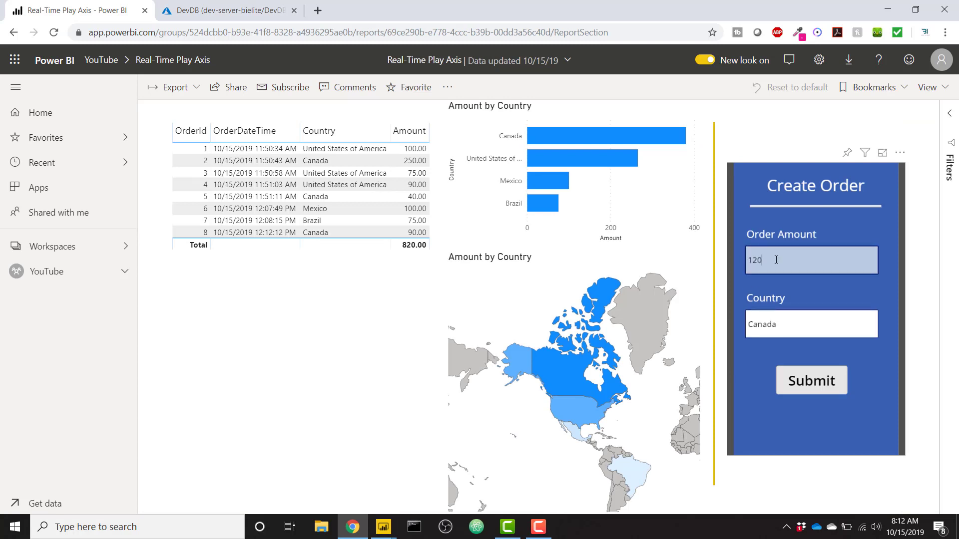
pyautogui.click(812, 381)
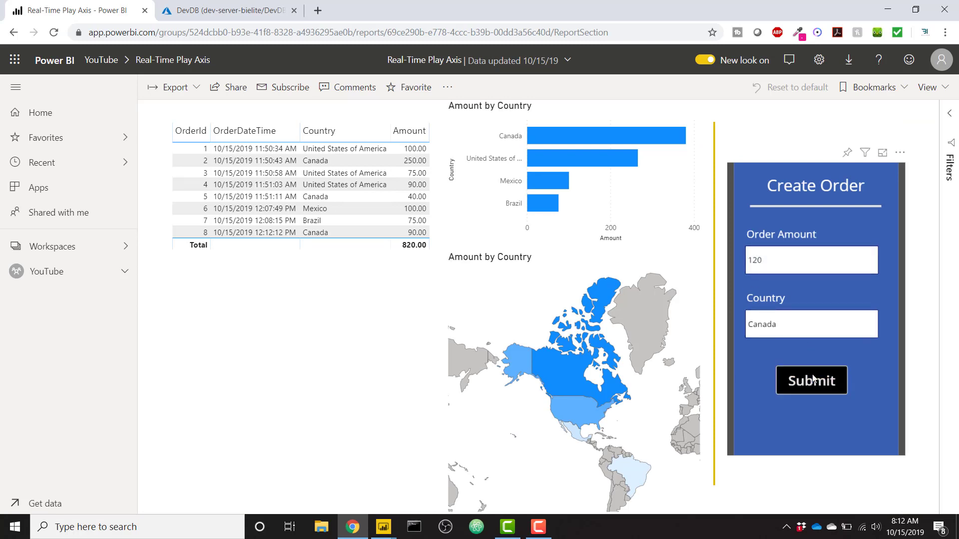
# In Power BI Desktop, switch Page refresh off and collapse its settings.
pyautogui.click(389, 533)
pyautogui.click(437, 502)
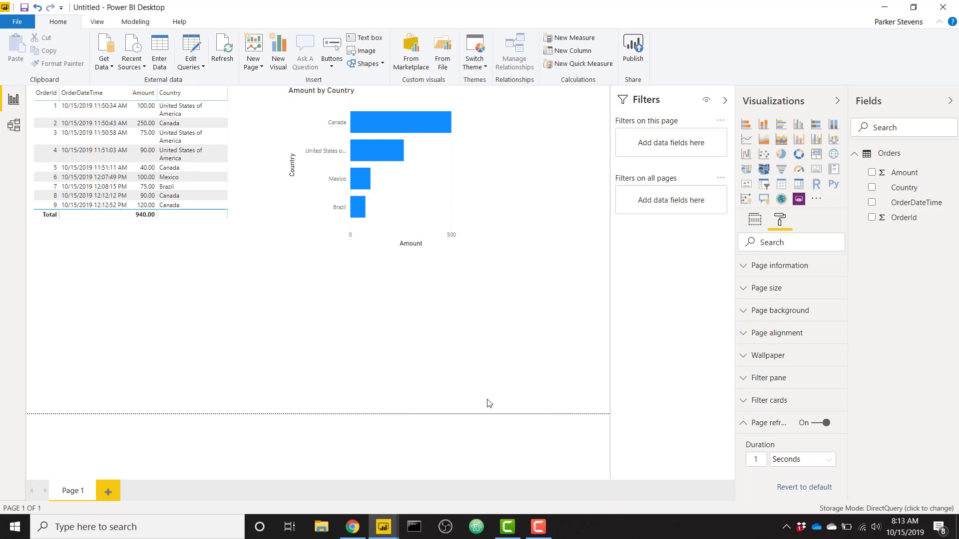
pyautogui.click(825, 424)
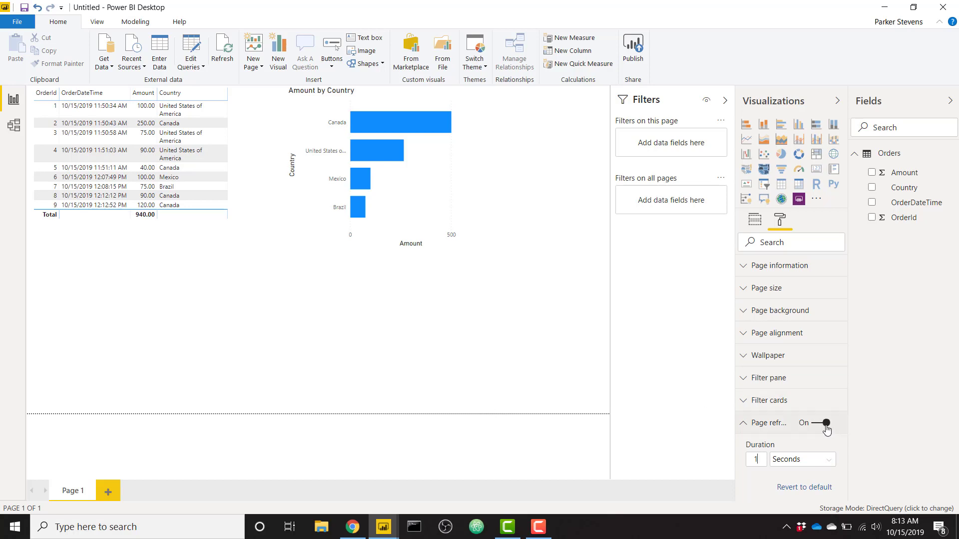
pyautogui.click(768, 424)
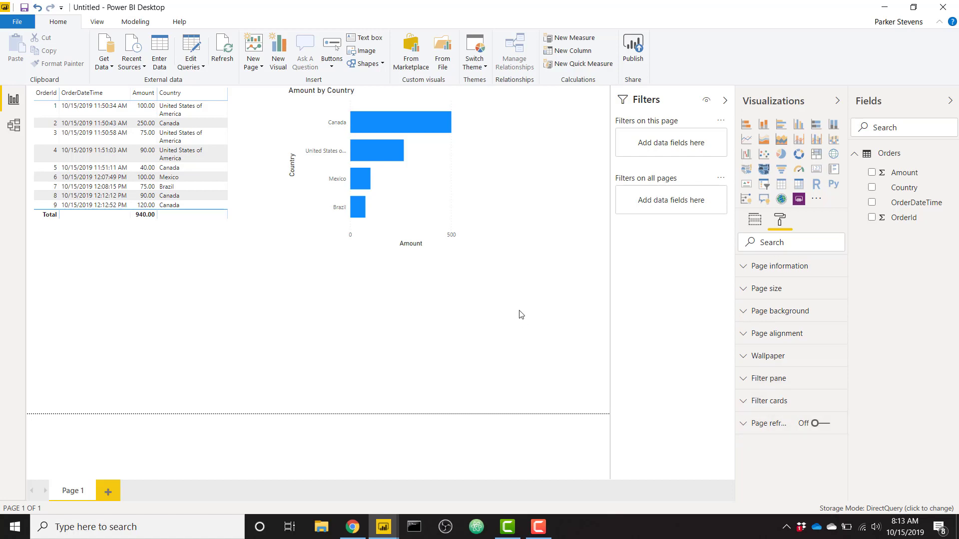
# Import the Play Axis (Dynamic Slicer) visual from the marketplace.
pyautogui.click(817, 199)
pyautogui.click(838, 233)
pyautogui.click(304, 151)
pyautogui.write('play axis')
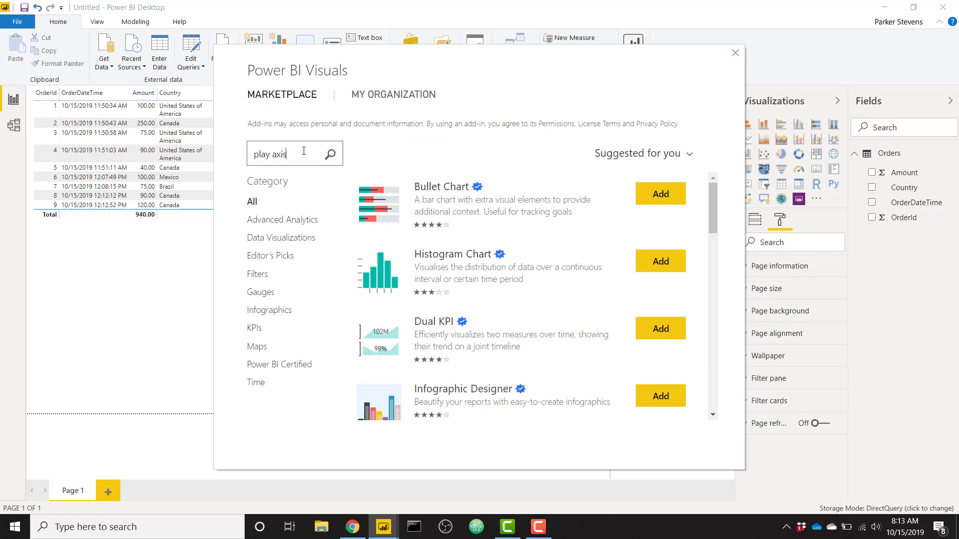
pyautogui.click(330, 154)
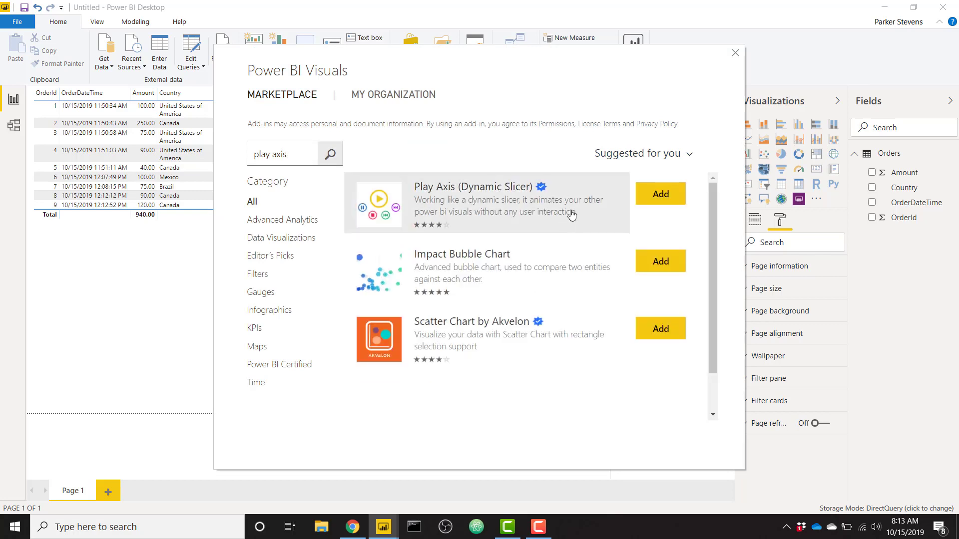
pyautogui.click(655, 195)
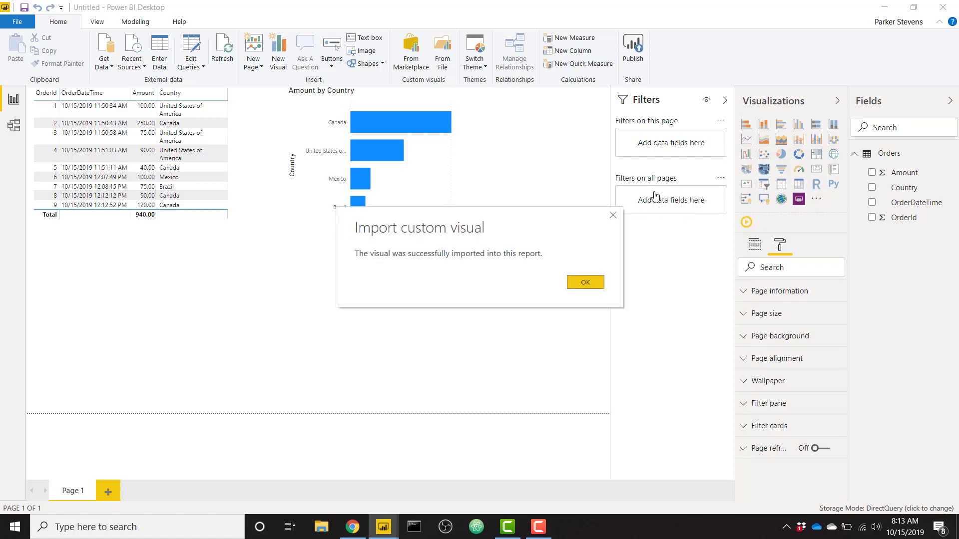
pyautogui.click(587, 281)
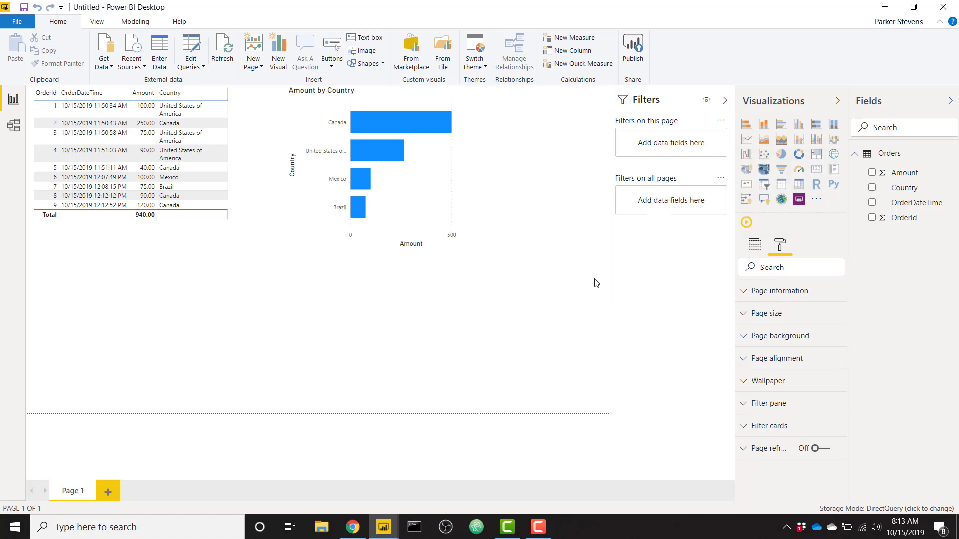
# Place a widened, empty Play Axis visual on the page.
pyautogui.click(747, 223)
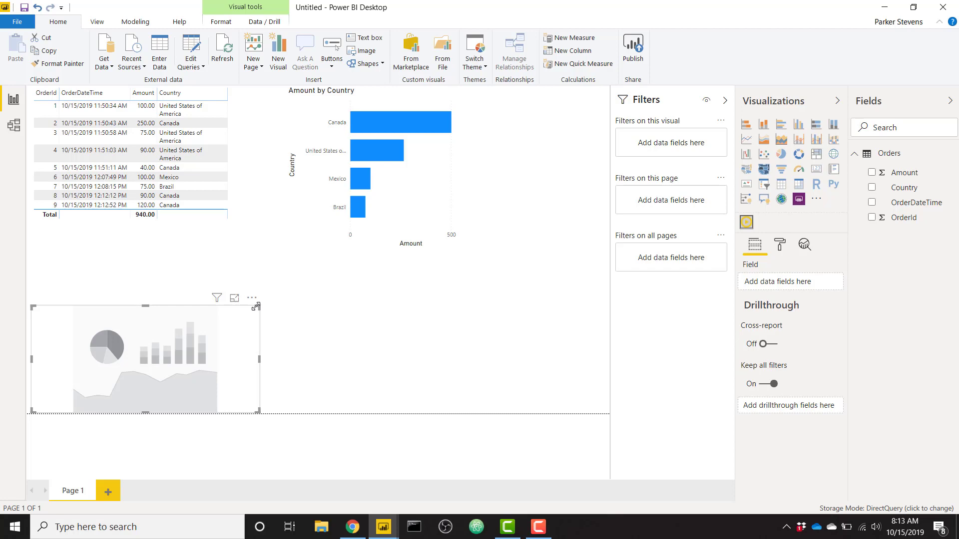
pyautogui.moveTo(256, 306); pyautogui.dragTo(301, 307)
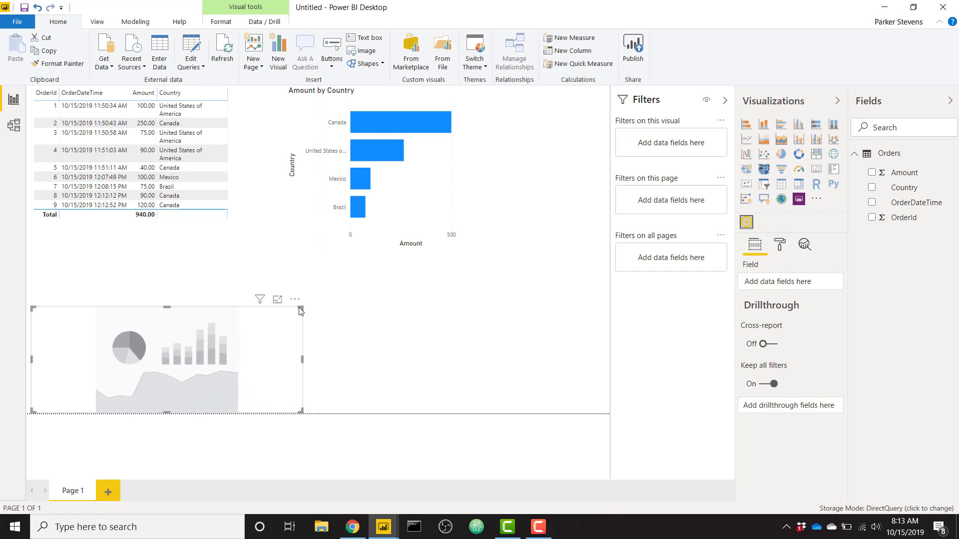
pyautogui.click(355, 331)
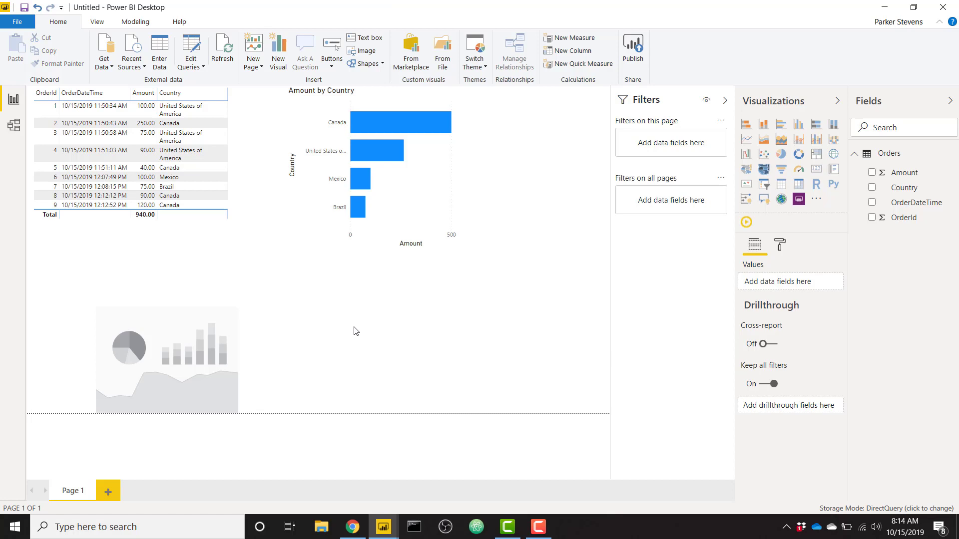
# Create the calculated table Play Axis = GENERATESERIES(1,100000) and view its rows in Data view.
pyautogui.click(135, 23)
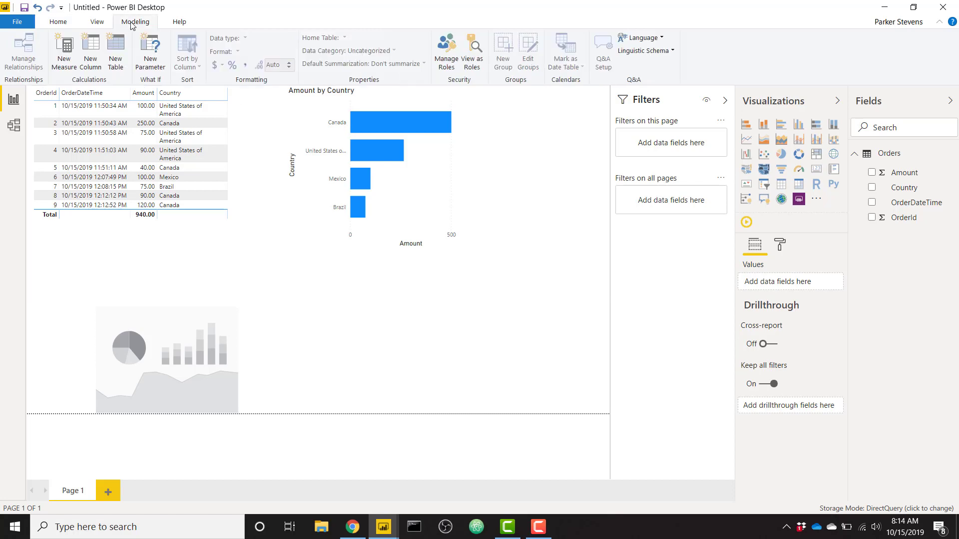
pyautogui.click(111, 50)
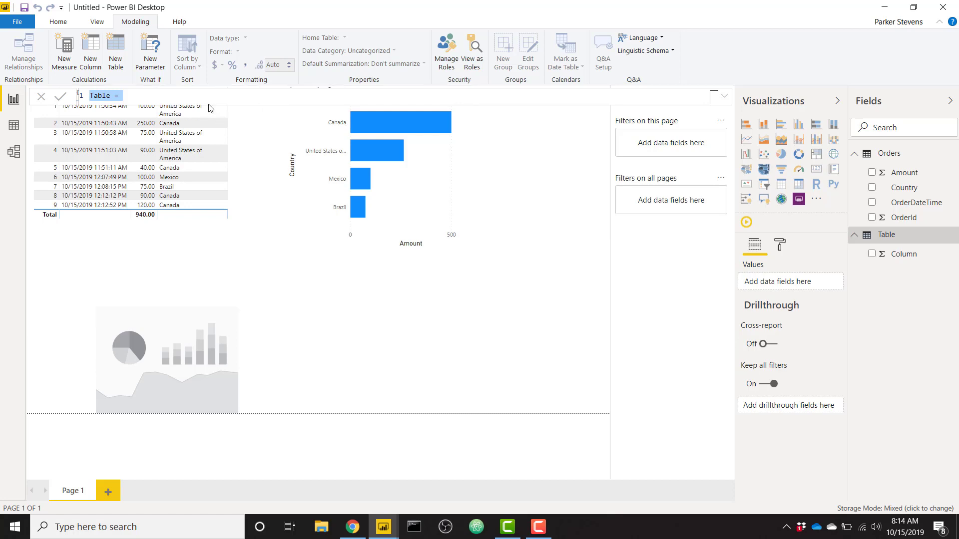
pyautogui.write('Play Axis =')
pyautogui.hotkey('shift', 'Return')
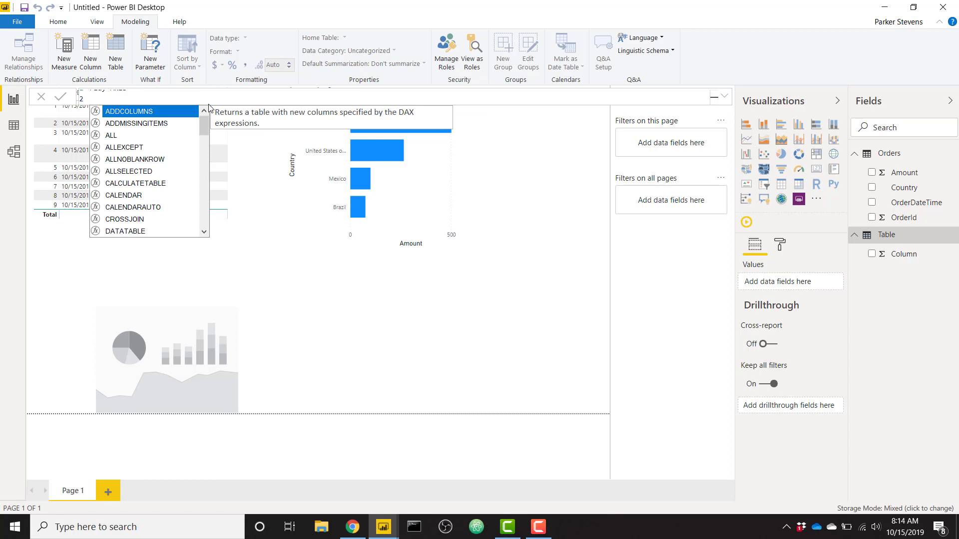
pyautogui.write('Gen')
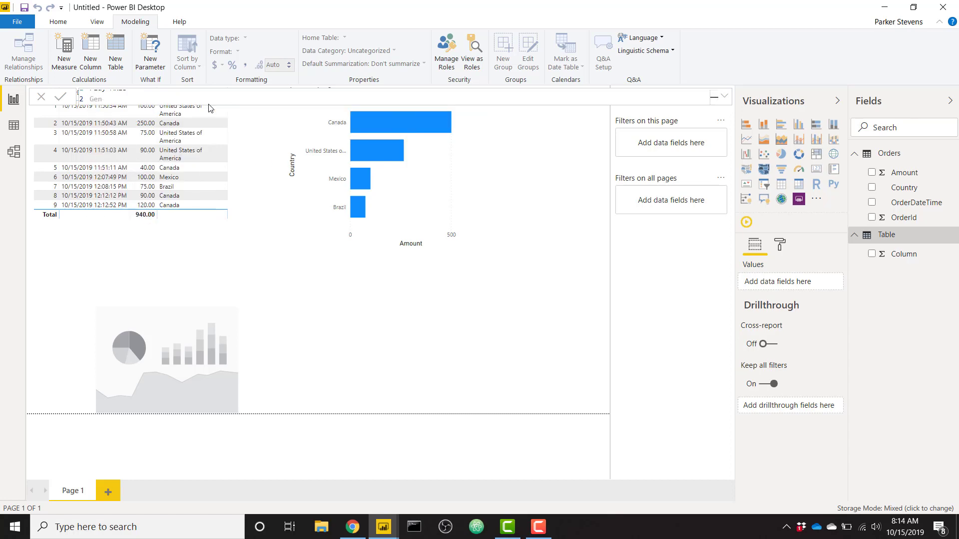
pyautogui.write('e')
pyautogui.press('Down')
pyautogui.press('Down')
pyautogui.press('Tab')
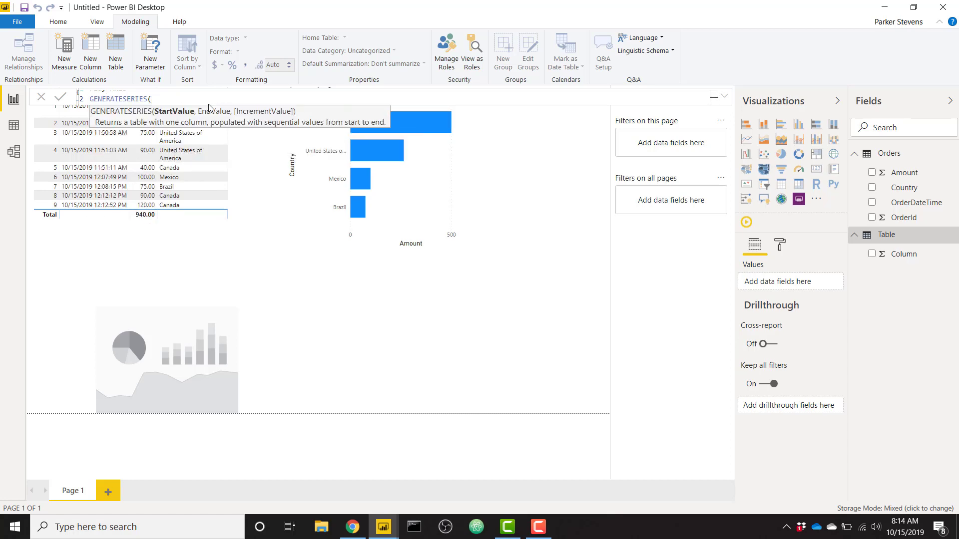
pyautogui.write('1,100000)')
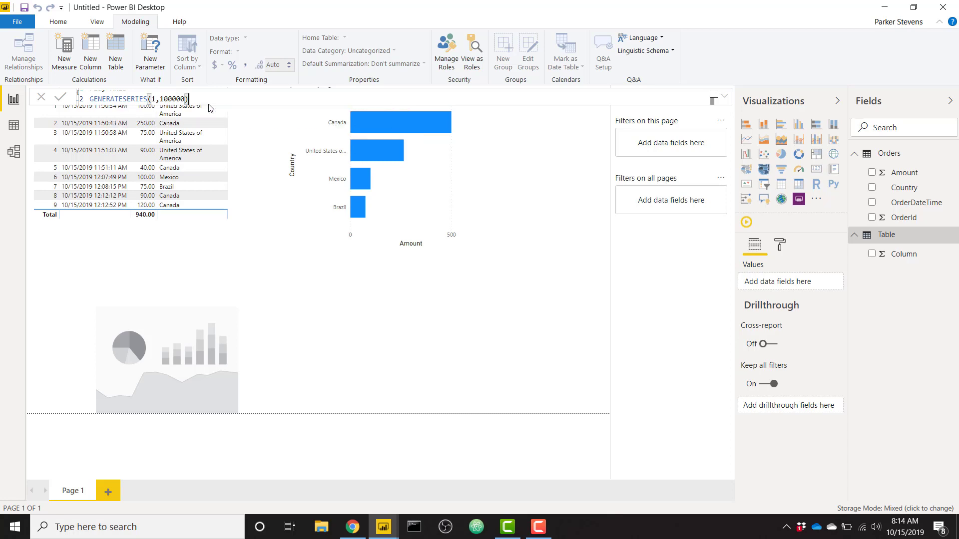
pyautogui.press('Return')
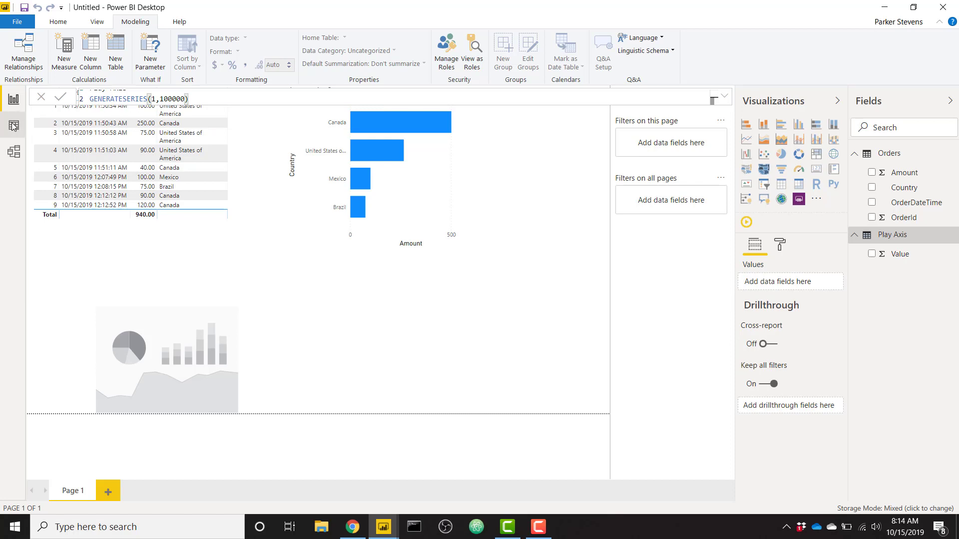
pyautogui.click(13, 125)
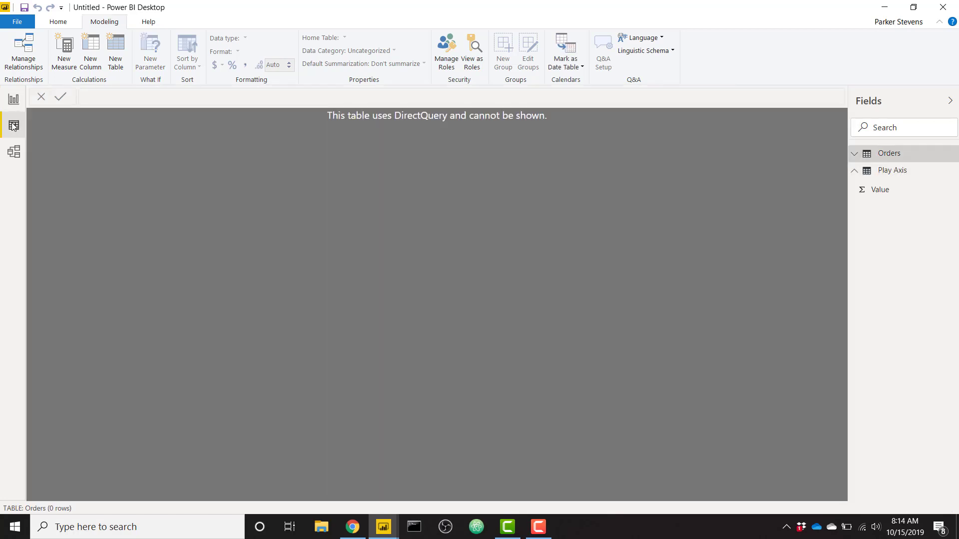
pyautogui.click(892, 173)
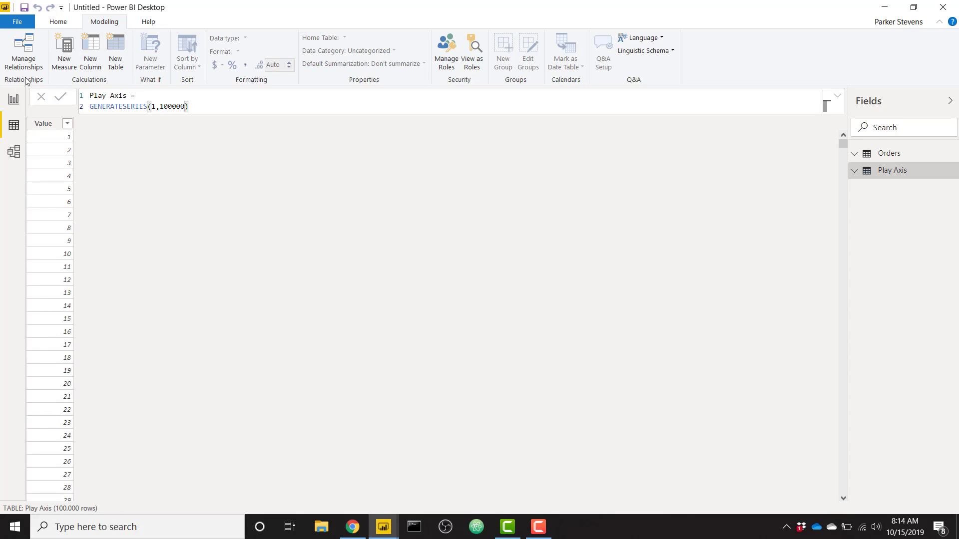
# Add the Value field to the Play Axis visual's Field well and start it playing.
pyautogui.click(15, 100)
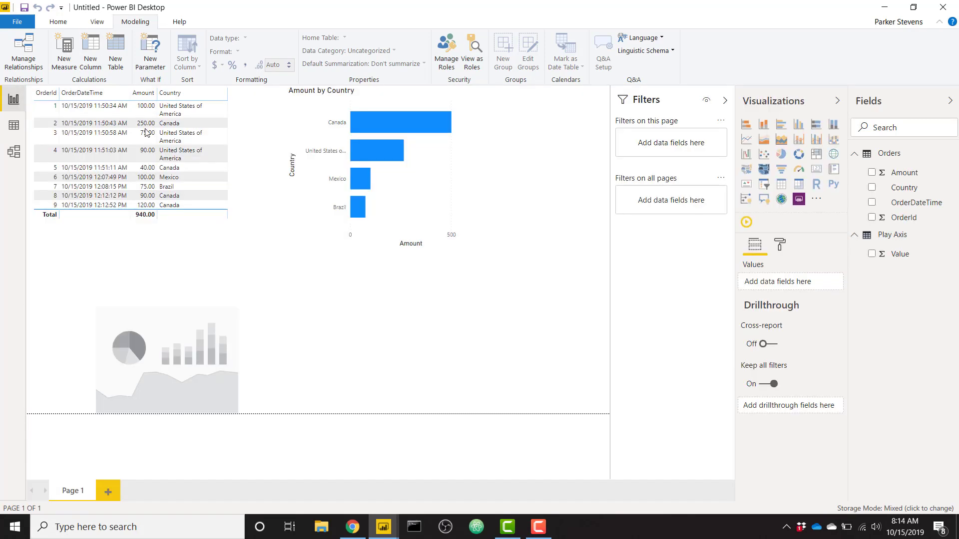
pyautogui.click(255, 350)
pyautogui.moveTo(914, 260); pyautogui.dragTo(787, 282)
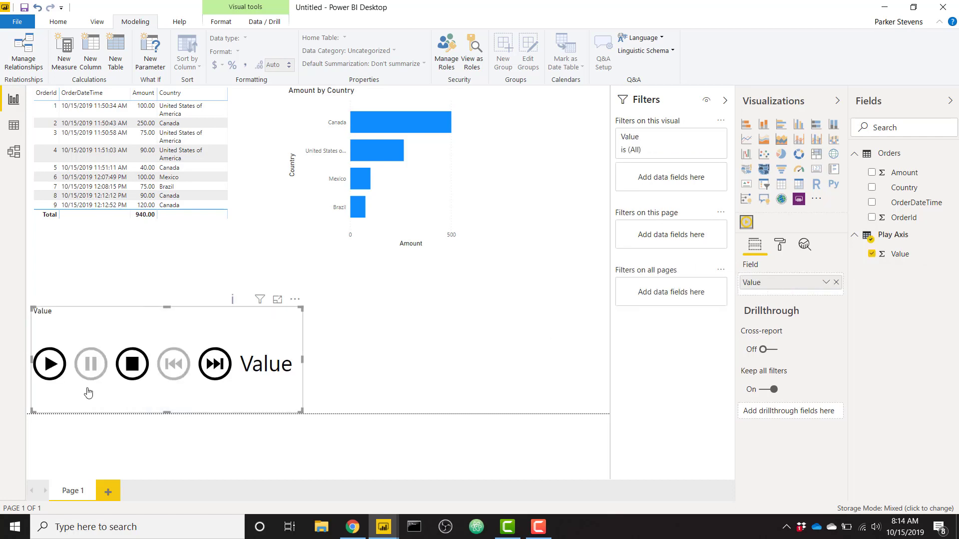
pyautogui.click(48, 367)
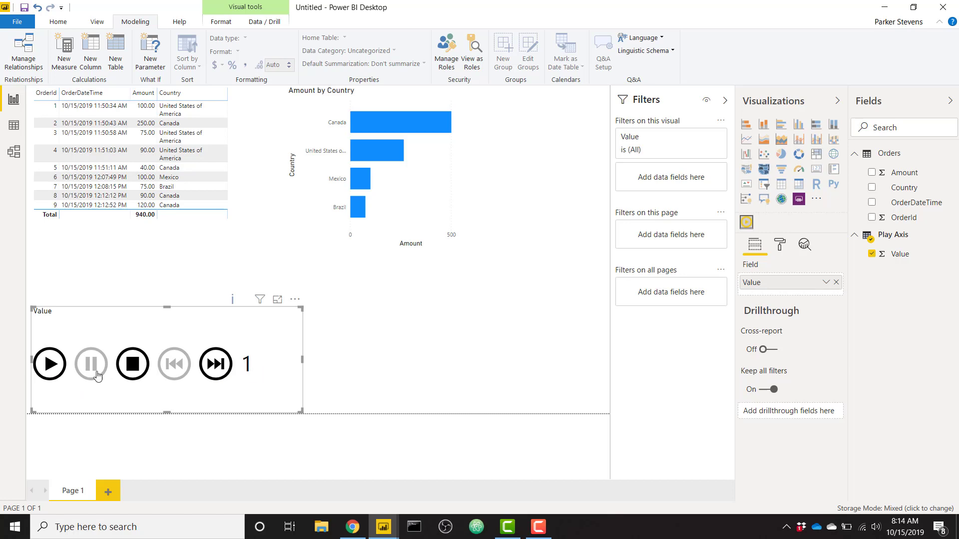
pyautogui.click(54, 370)
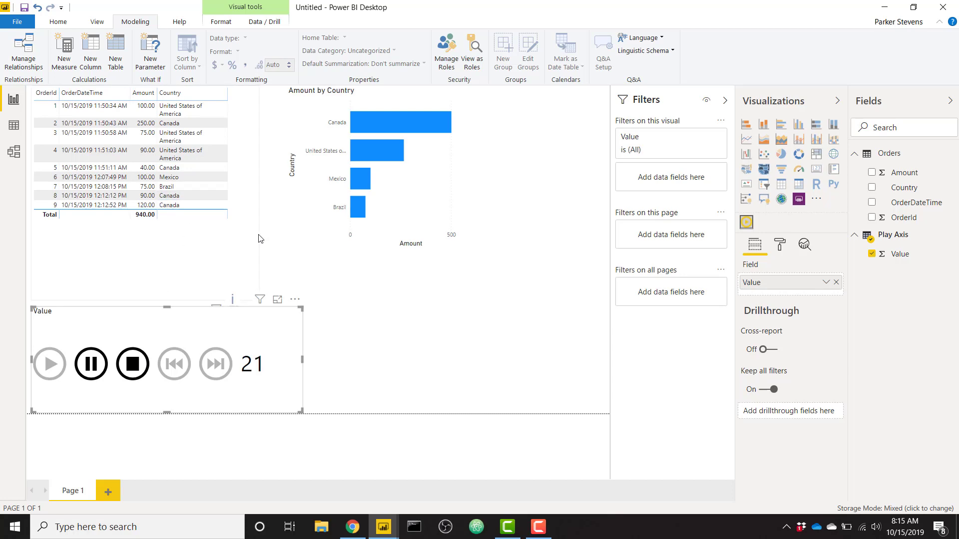
# In the browser form, submit an Order Amount of 80 with Country United States of America.
pyautogui.click(353, 527)
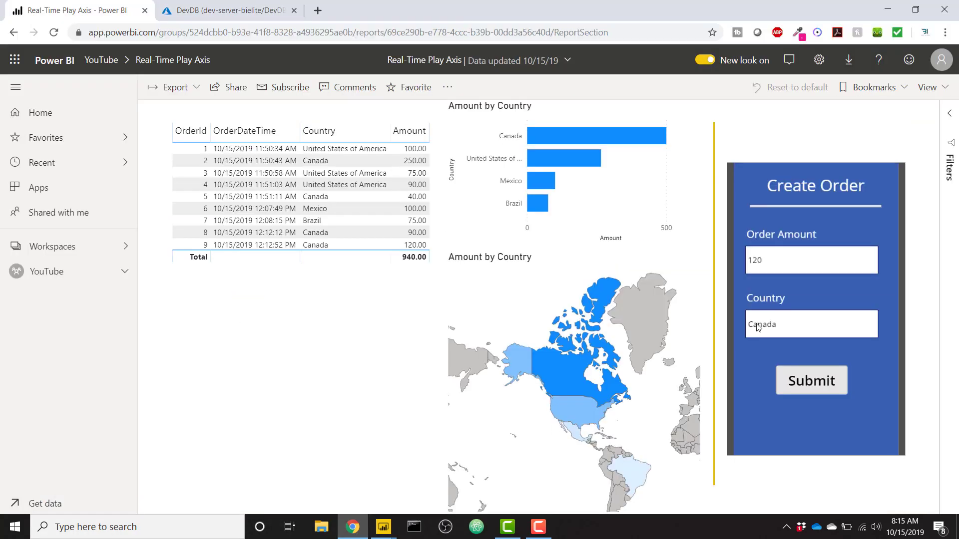
pyautogui.click(813, 265)
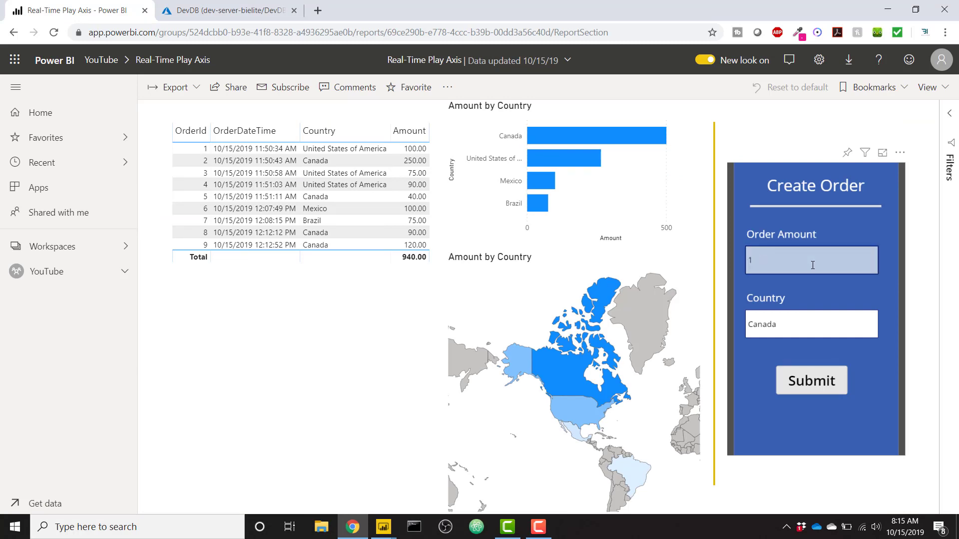
pyautogui.write('80')
pyautogui.click(792, 325)
pyautogui.doubleClick(792, 325)
pyautogui.write('United S')
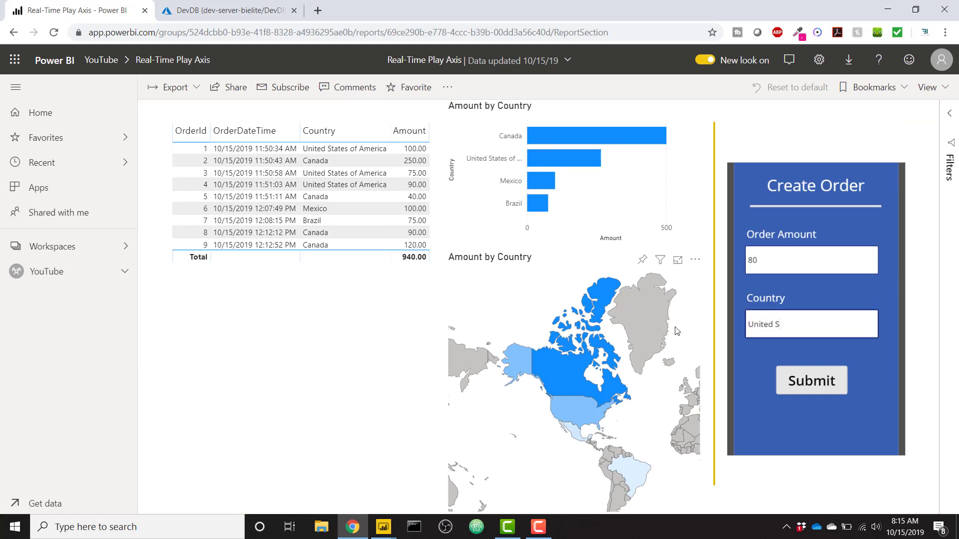
pyautogui.write('tates of America')
pyautogui.click(841, 381)
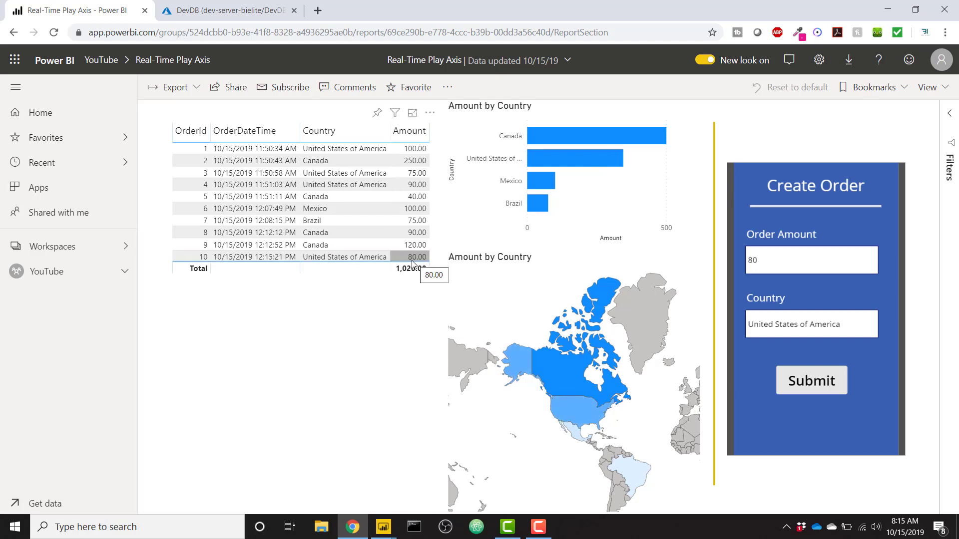
# Set the Play Axis animation time to 5000 ms, restart playback, and turn on Auto Start and Loop.
pyautogui.moveTo(383, 527)
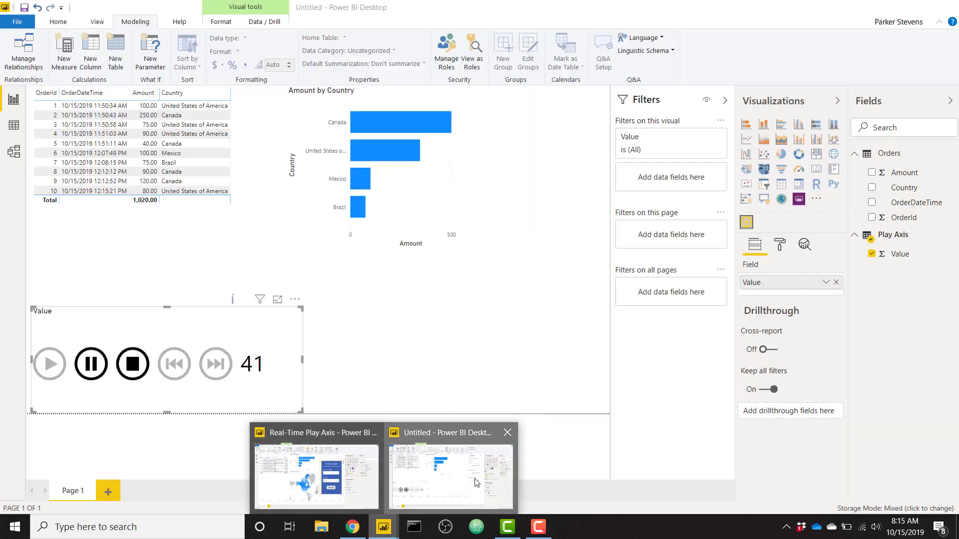
pyautogui.click(443, 467)
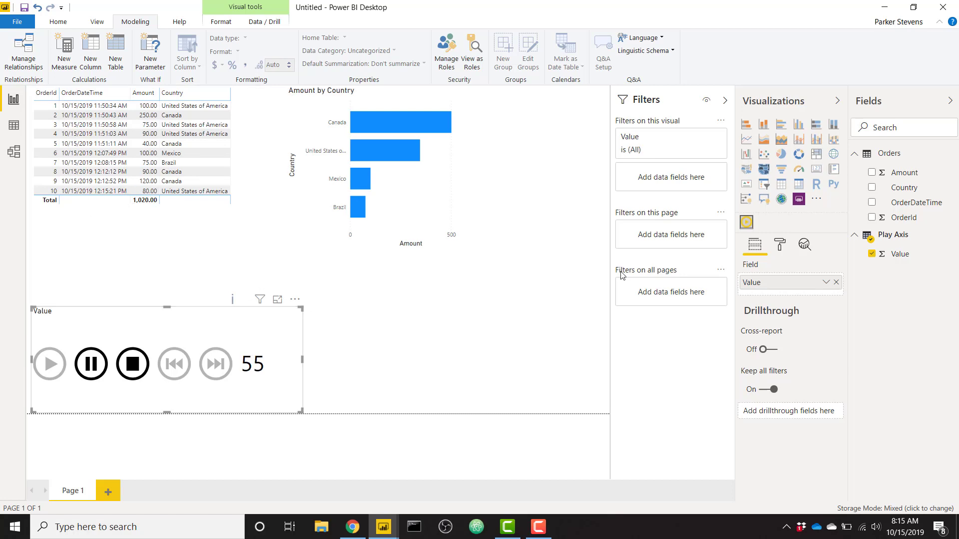
pyautogui.click(781, 254)
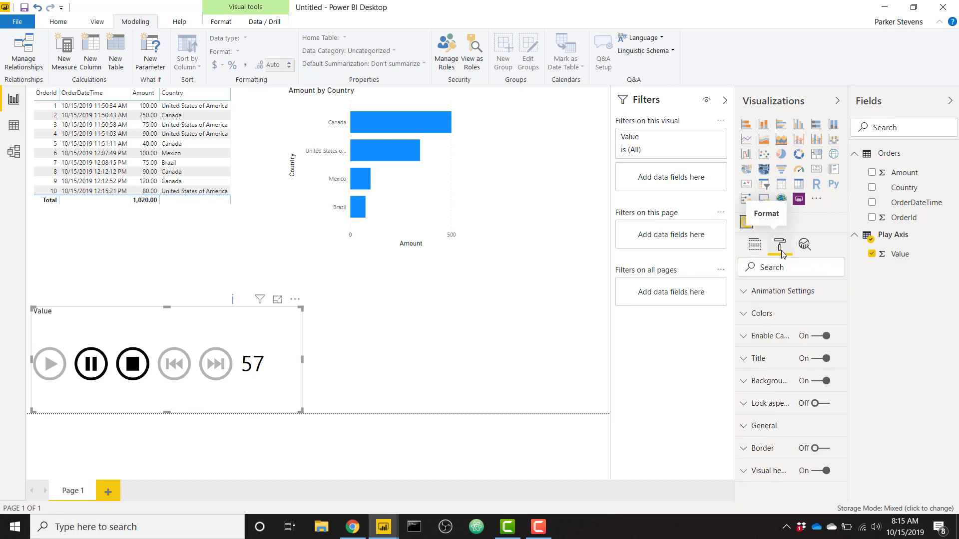
pyautogui.click(780, 299)
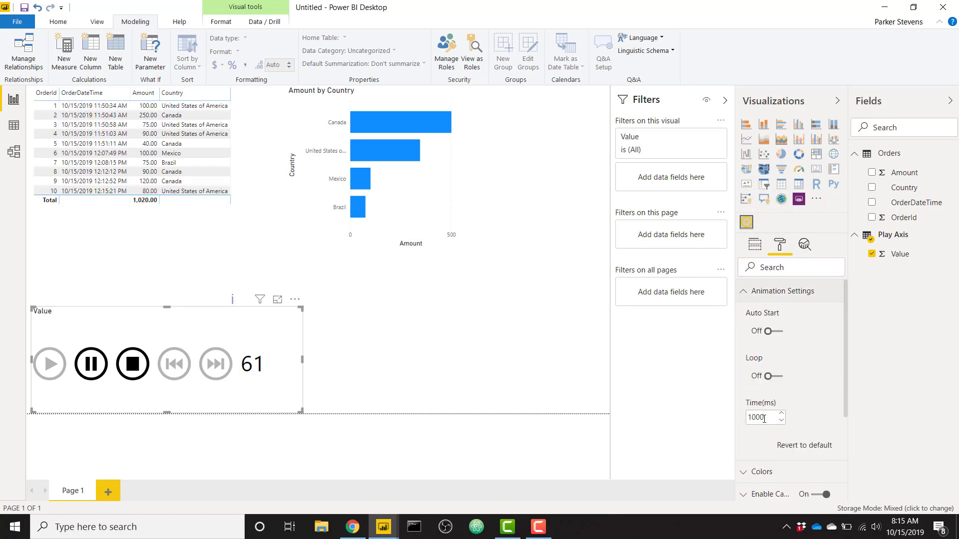
pyautogui.moveTo(764, 417); pyautogui.dragTo(745, 422)
pyautogui.write('5000')
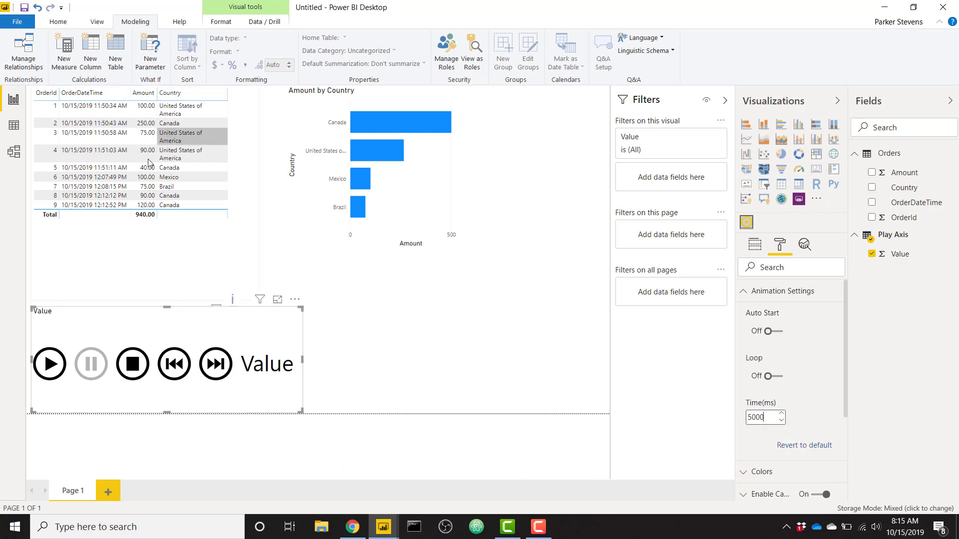
pyautogui.click(50, 364)
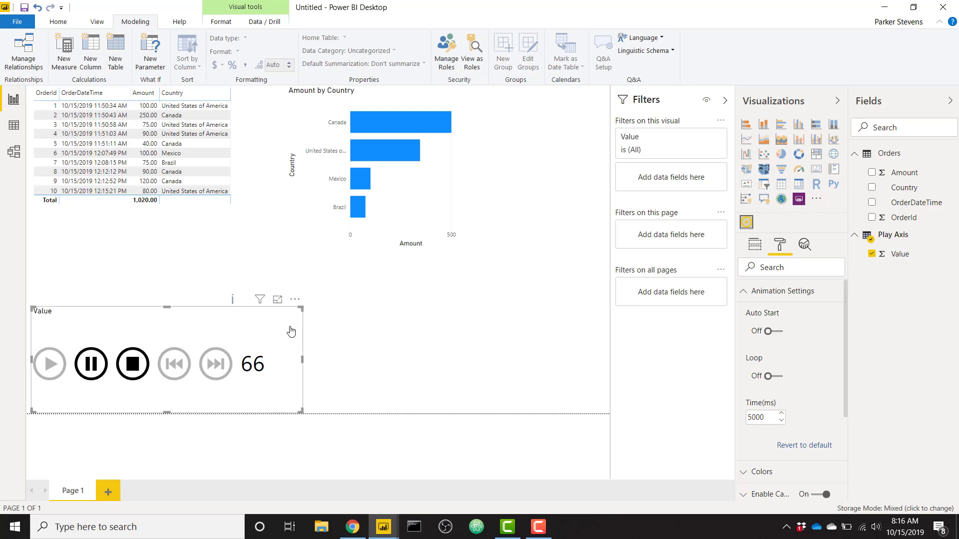
pyautogui.click(772, 333)
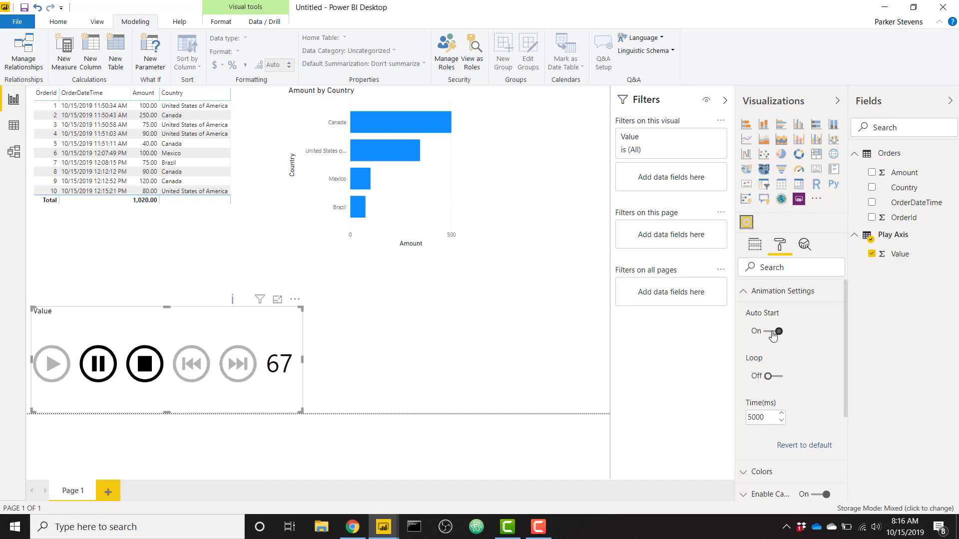
pyautogui.click(771, 378)
# Resize the Play Axis visual to a tiny box just large enough to show Value, then move it onto the Orders table.
pyautogui.moveTo(301, 309); pyautogui.dragTo(33, 400)
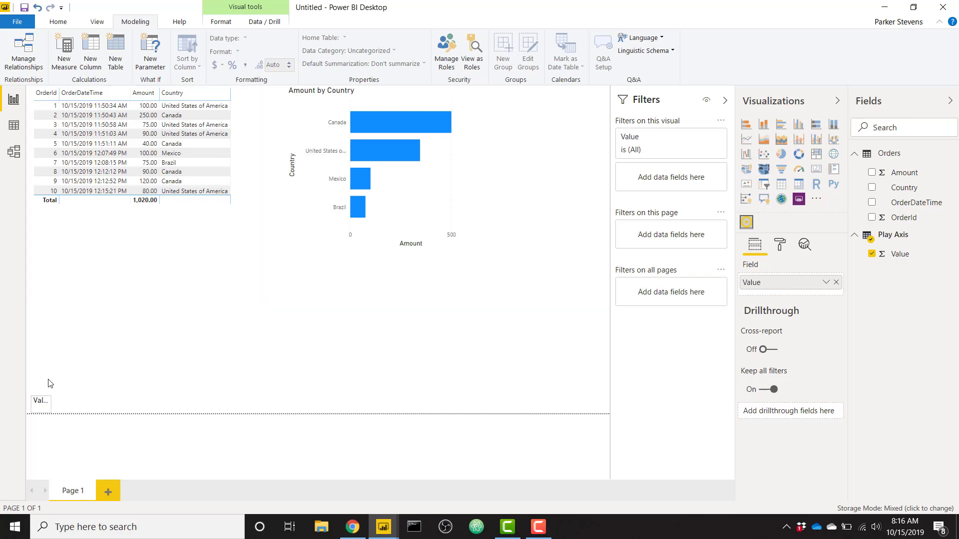
pyautogui.click(47, 384)
pyautogui.click(49, 409)
pyautogui.moveTo(49, 408); pyautogui.dragTo(120, 143)
pyautogui.click(56, 398)
pyautogui.click(56, 398)
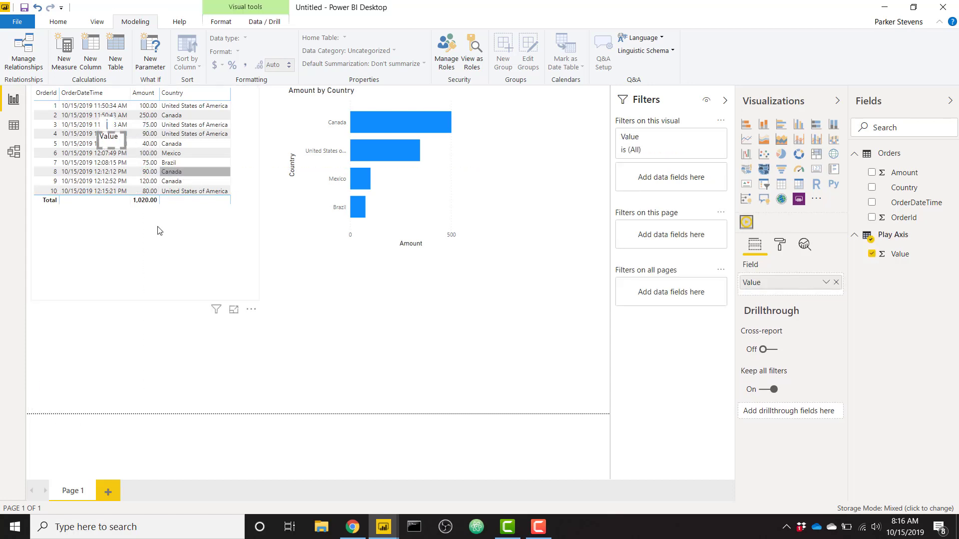
pyautogui.click(162, 246)
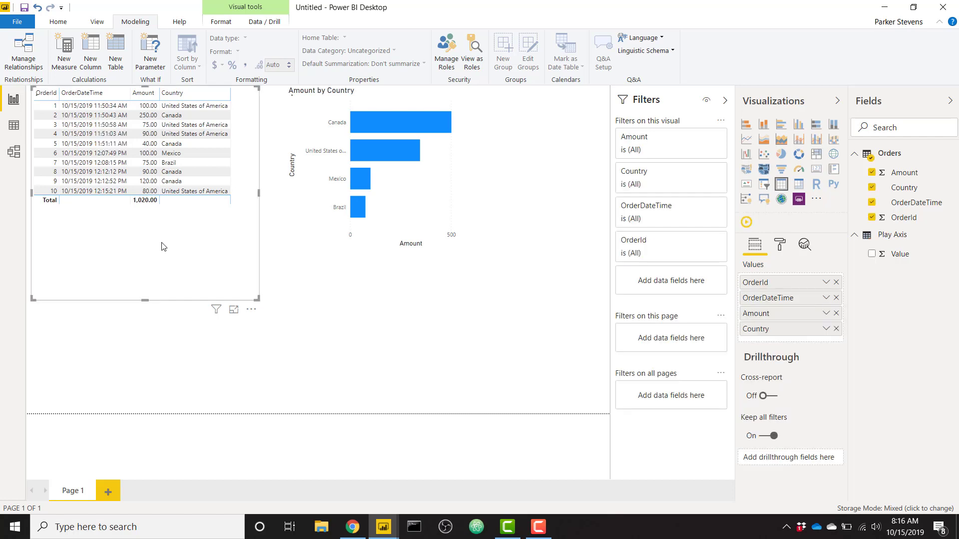
# In the Selection Pane, move the Value visual down to the bottom of the layer order.
pyautogui.click(322, 302)
pyautogui.click(88, 23)
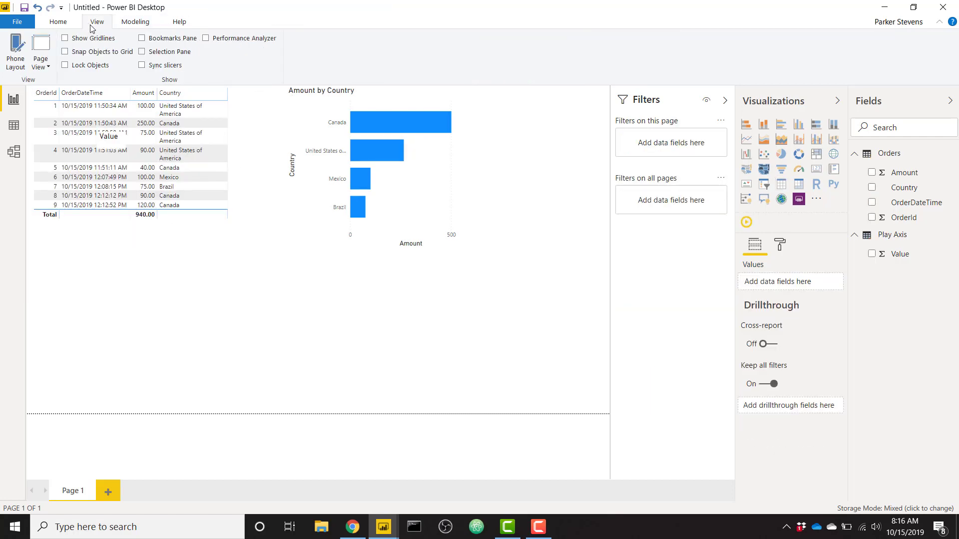
pyautogui.click(142, 52)
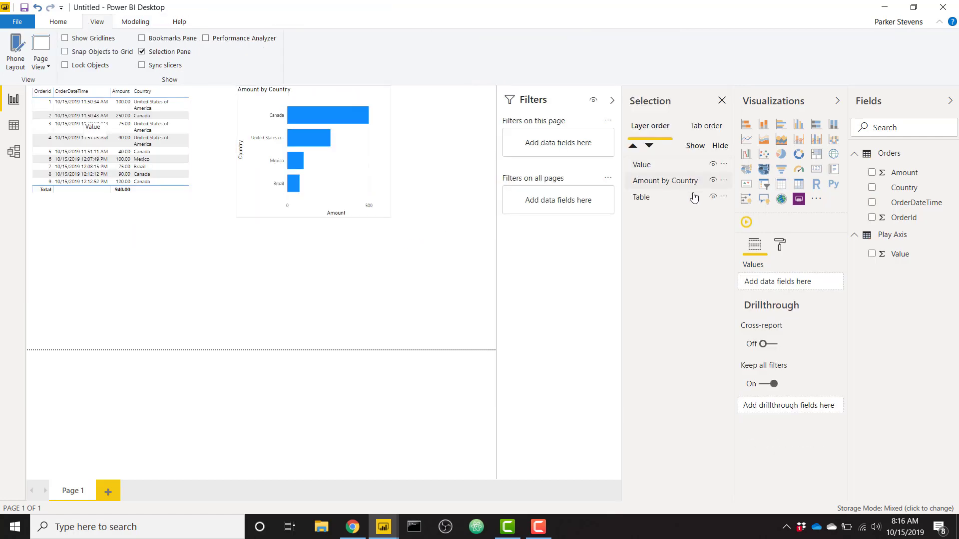
pyautogui.click(642, 165)
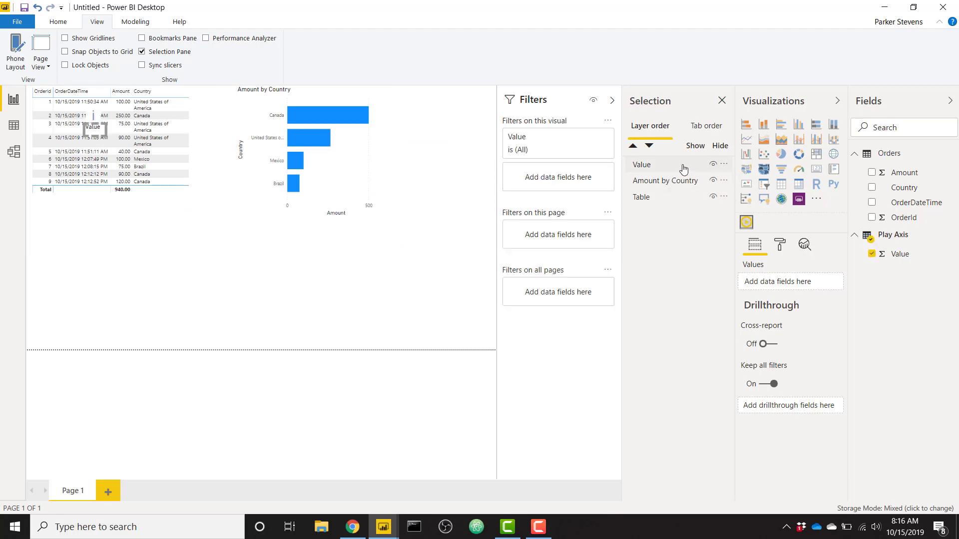
pyautogui.click(649, 150)
pyautogui.click(649, 150)
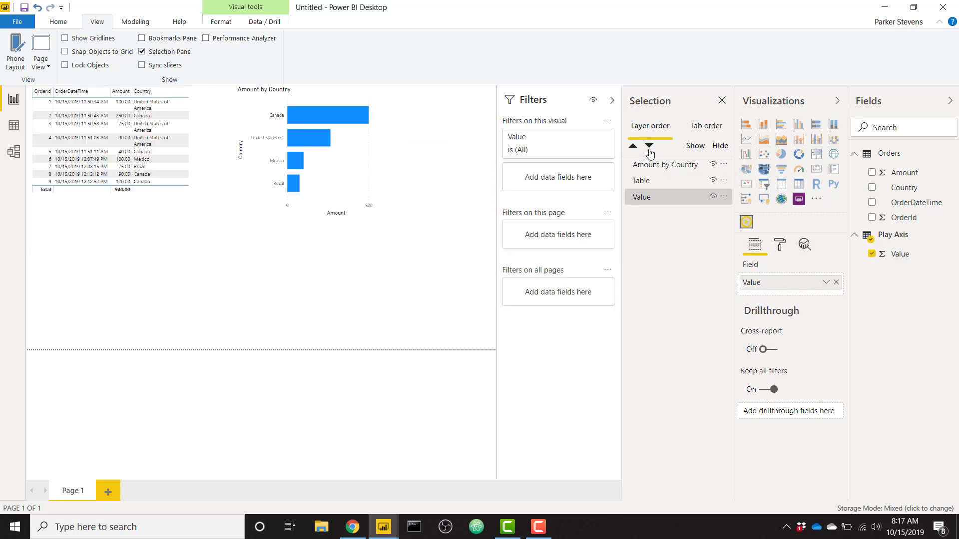
pyautogui.click(241, 322)
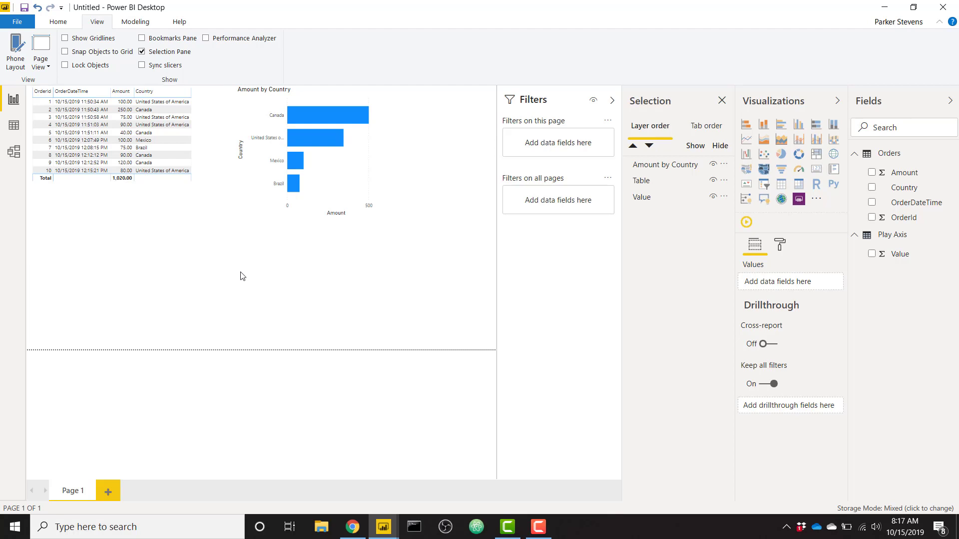
# Move the Play Axis onto empty canvas, stop and restart it, then refresh the Orders data.
pyautogui.click(637, 198)
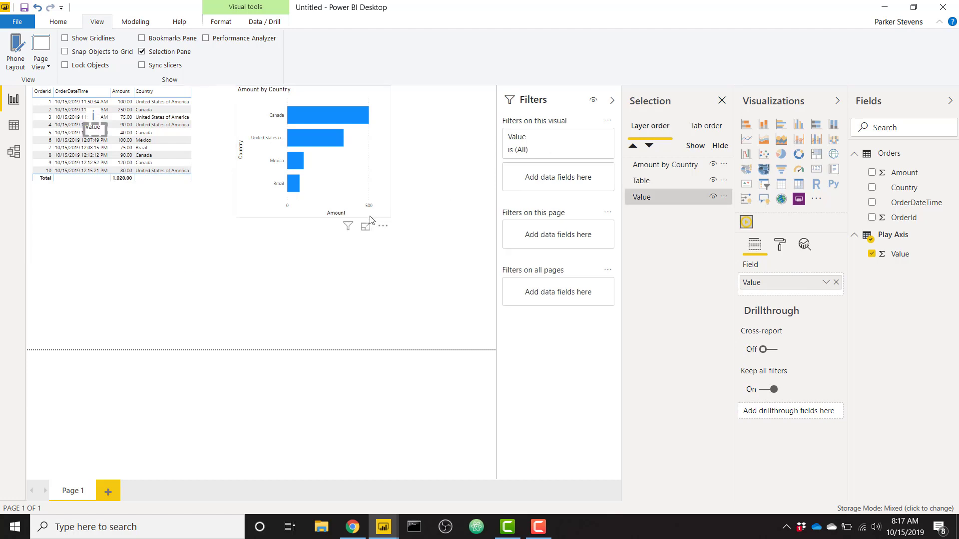
pyautogui.moveTo(100, 132); pyautogui.dragTo(274, 324)
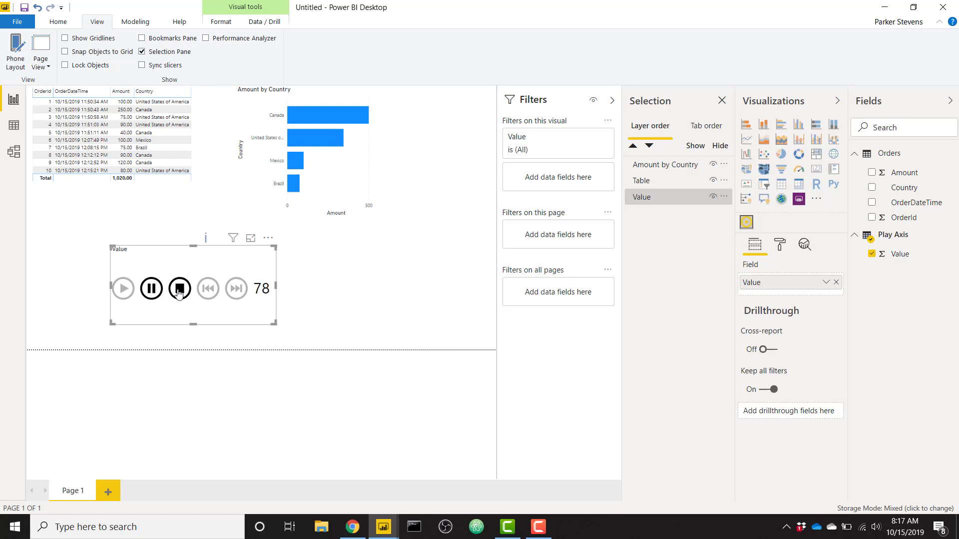
pyautogui.click(180, 289)
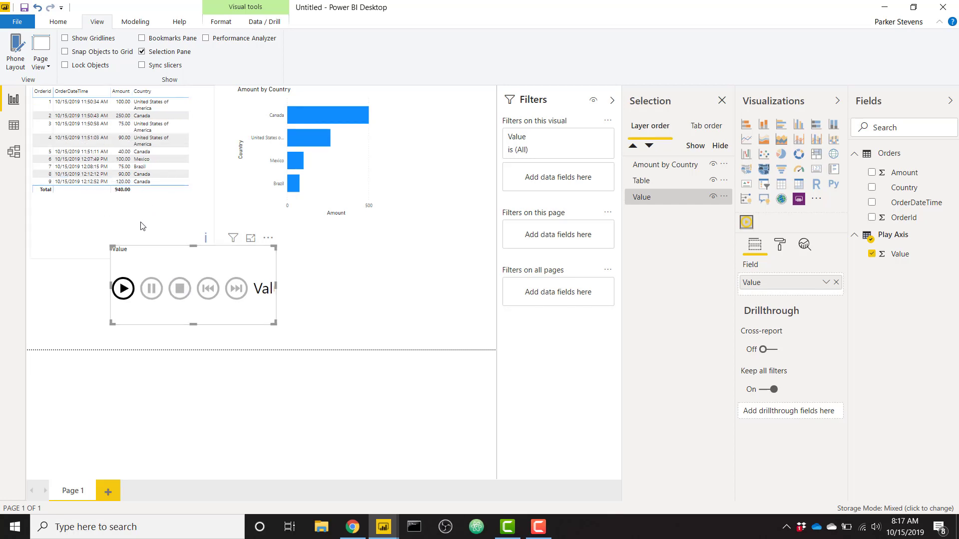
pyautogui.click(125, 294)
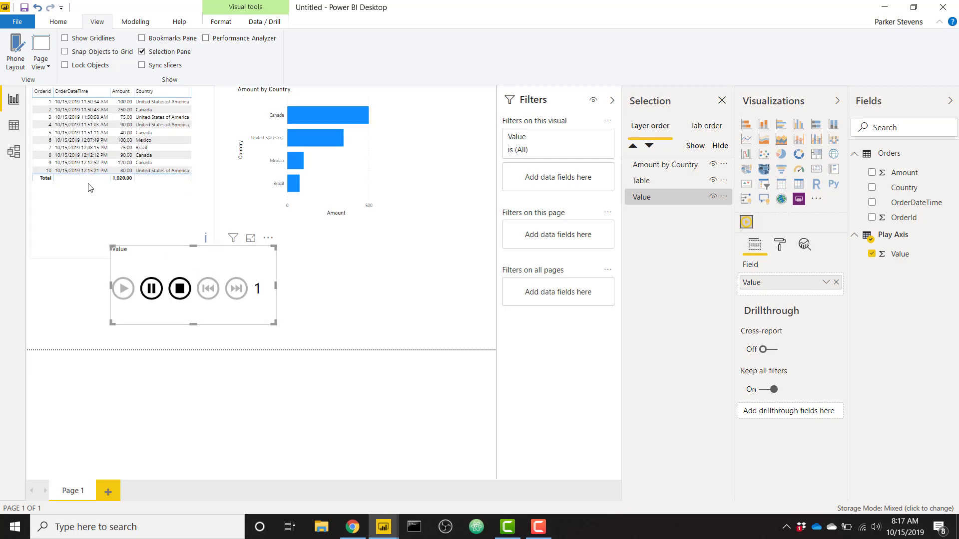
pyautogui.click(180, 289)
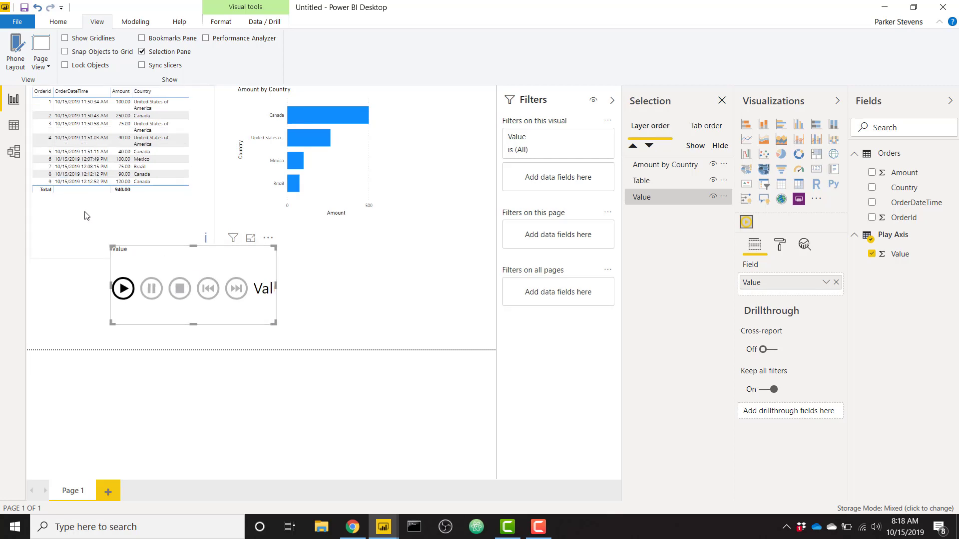
pyautogui.click(59, 22)
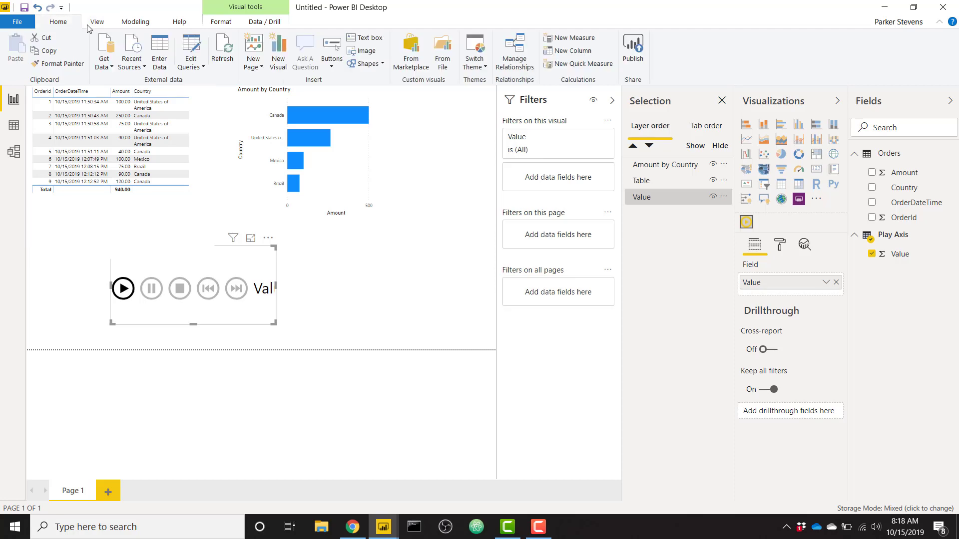
pyautogui.click(220, 52)
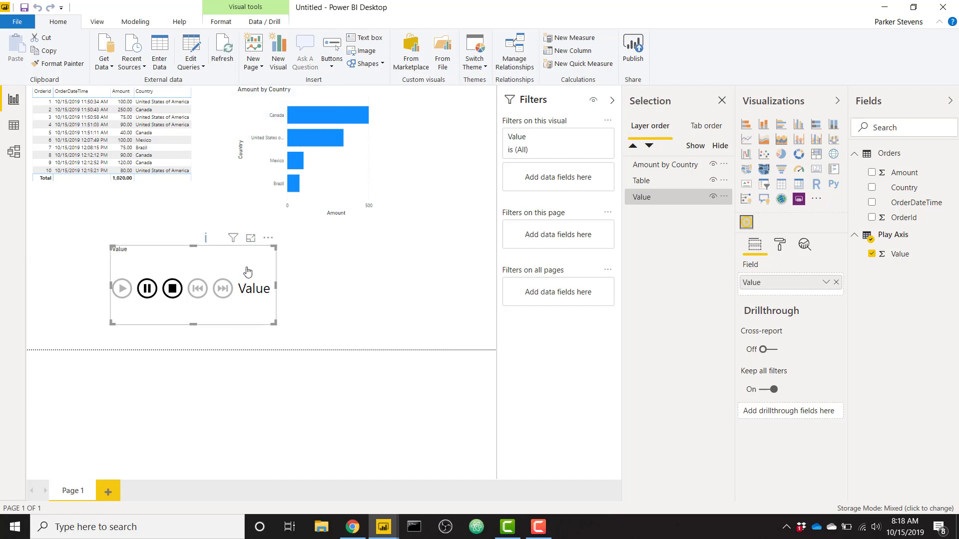
pyautogui.click(13, 127)
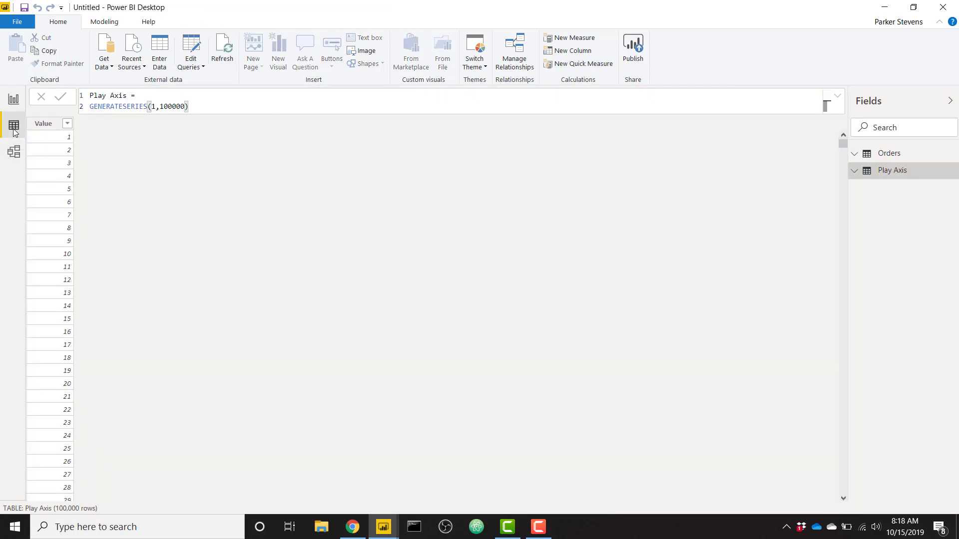
pyautogui.click(14, 100)
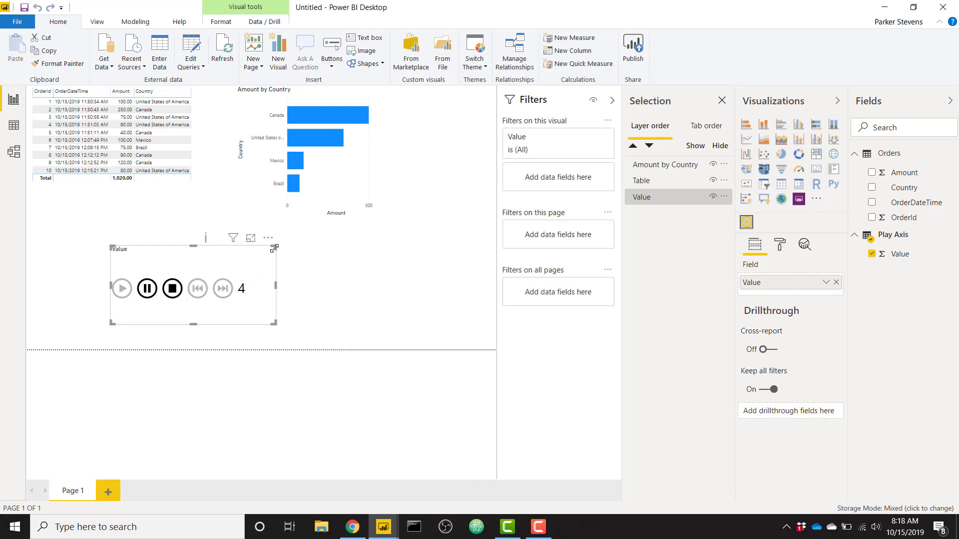
# Shrink the Play Axis visual to a tiny size and tuck it over the table's Amount column.
pyautogui.moveTo(274, 248); pyautogui.dragTo(122, 319)
pyautogui.click(148, 330)
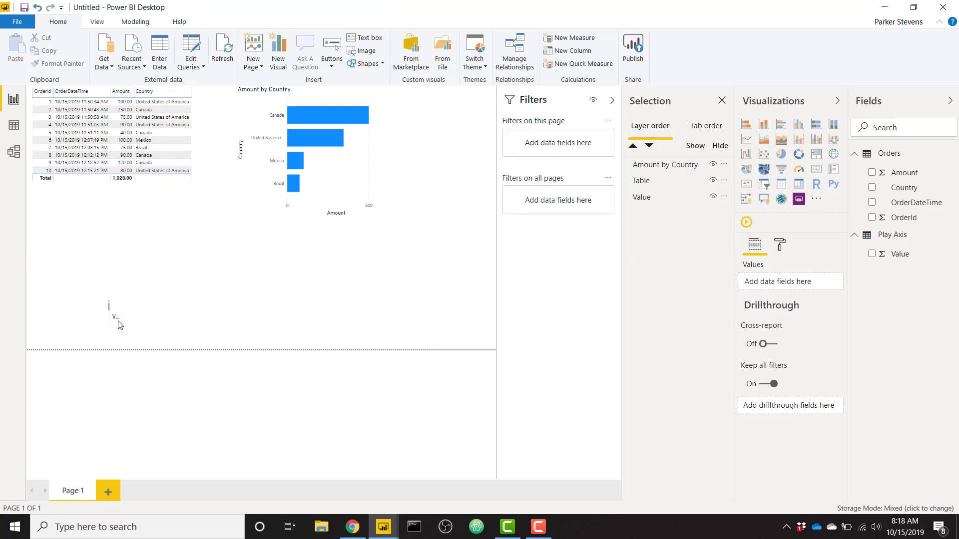
pyautogui.moveTo(119, 298); pyautogui.dragTo(117, 138)
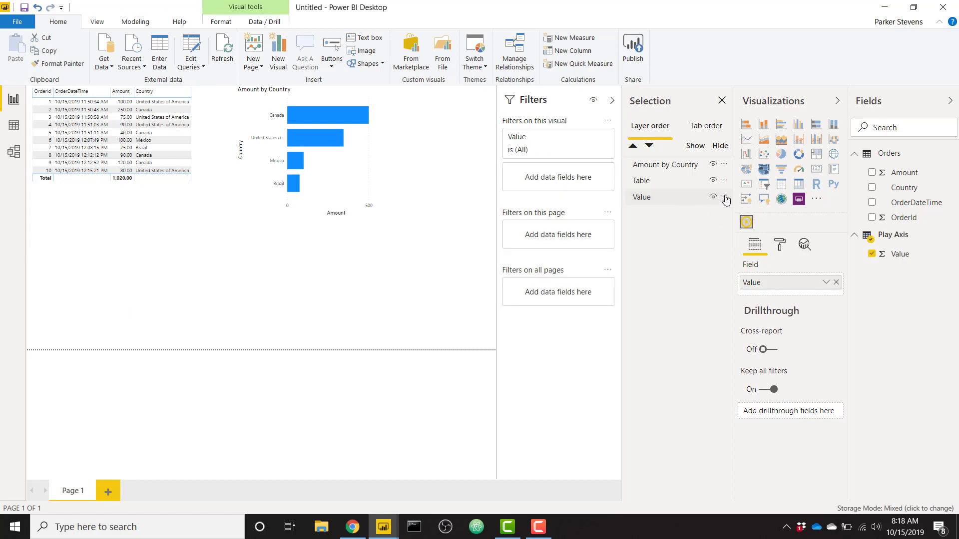
pyautogui.click(357, 295)
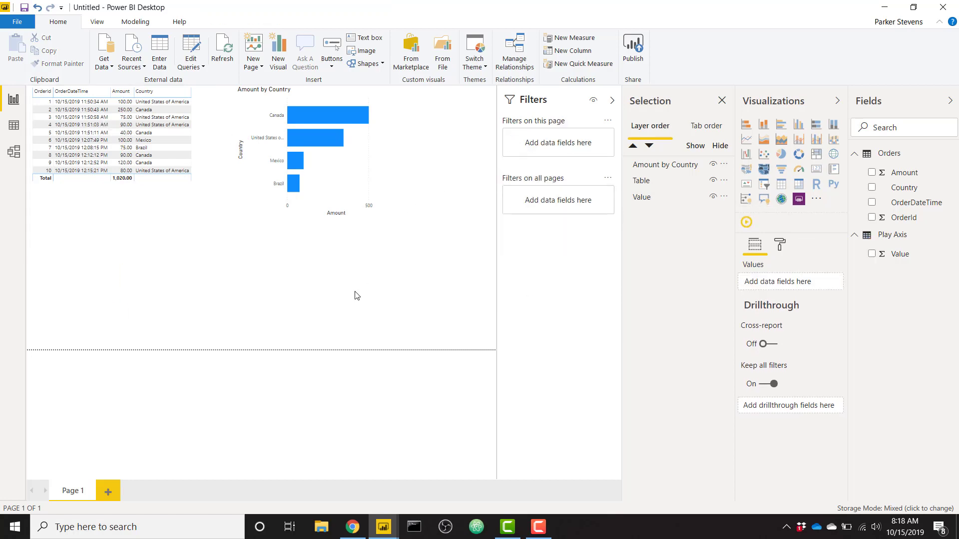
# Reposition the Amount by Country chart, collapse Filters, and add a PowerApps visual.
pyautogui.moveTo(366, 199); pyautogui.dragTo(326, 200)
pyautogui.click(414, 188)
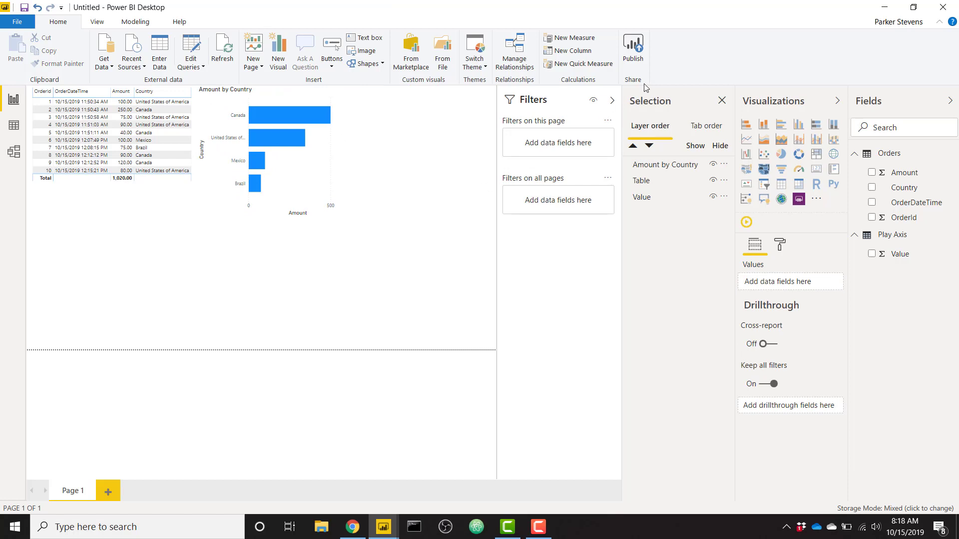
pyautogui.click(612, 101)
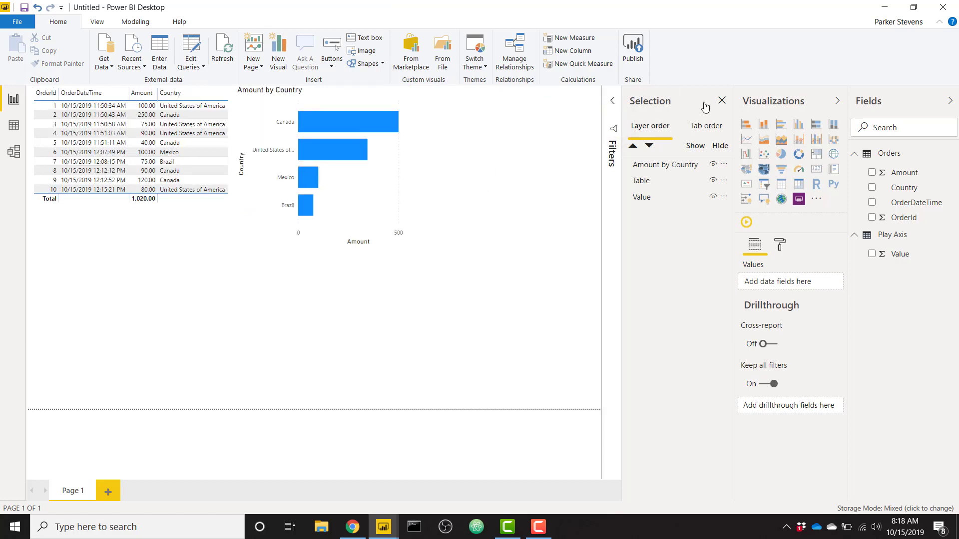
pyautogui.click(798, 200)
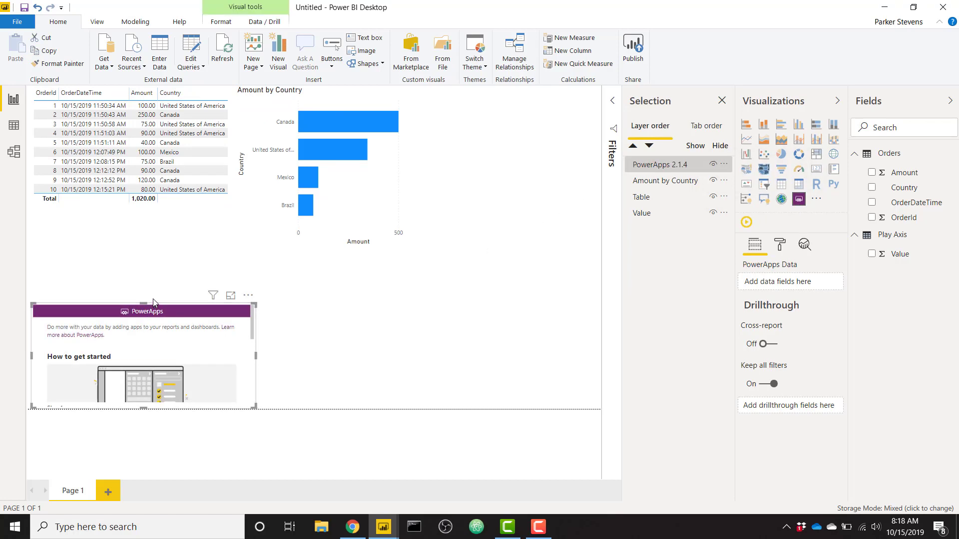
# Place the PowerApps visual right of the bar chart and add Value to its PowerApps Data well.
pyautogui.moveTo(204, 306); pyautogui.dragTo(520, 156)
pyautogui.moveTo(378, 151); pyautogui.dragTo(436, 101)
pyautogui.click(566, 260)
pyautogui.click(583, 256)
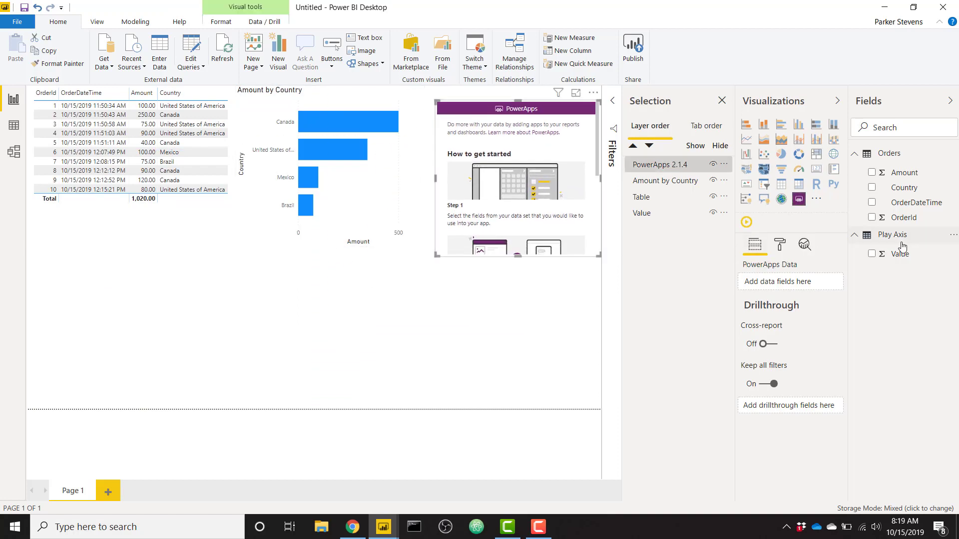
pyautogui.moveTo(901, 254); pyautogui.dragTo(787, 283)
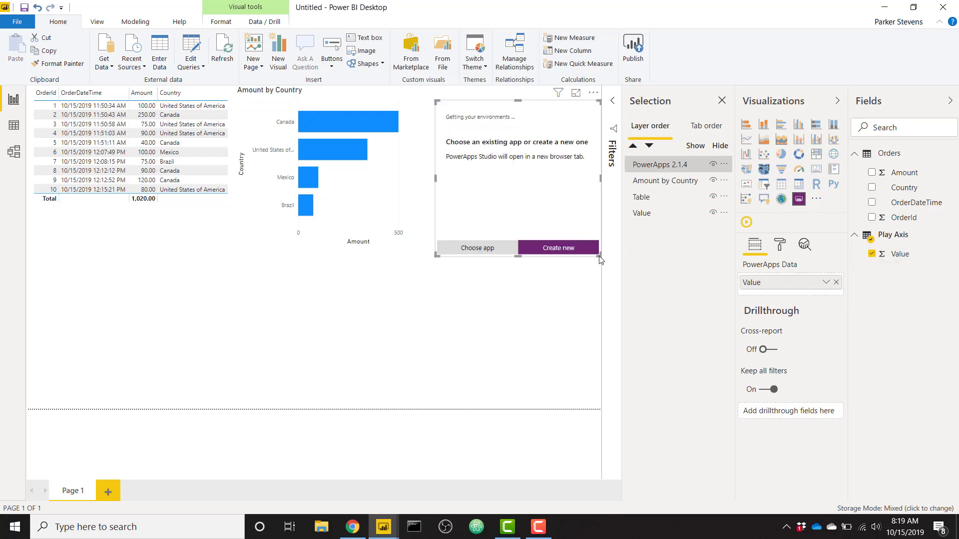
# Embed the existing CreateOrder app, skip the save prompt, and stretch the visual taller.
pyautogui.click(492, 248)
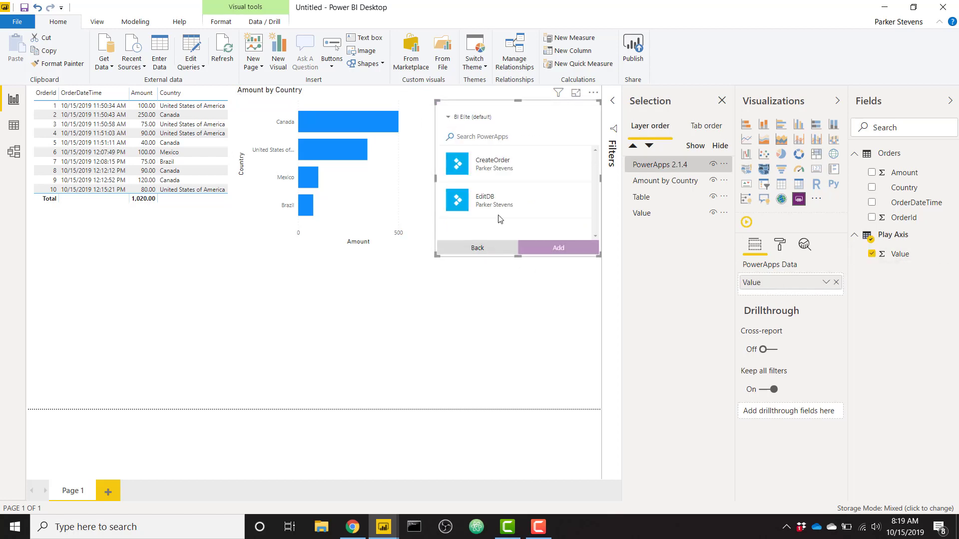
pyautogui.click(523, 171)
pyautogui.click(549, 248)
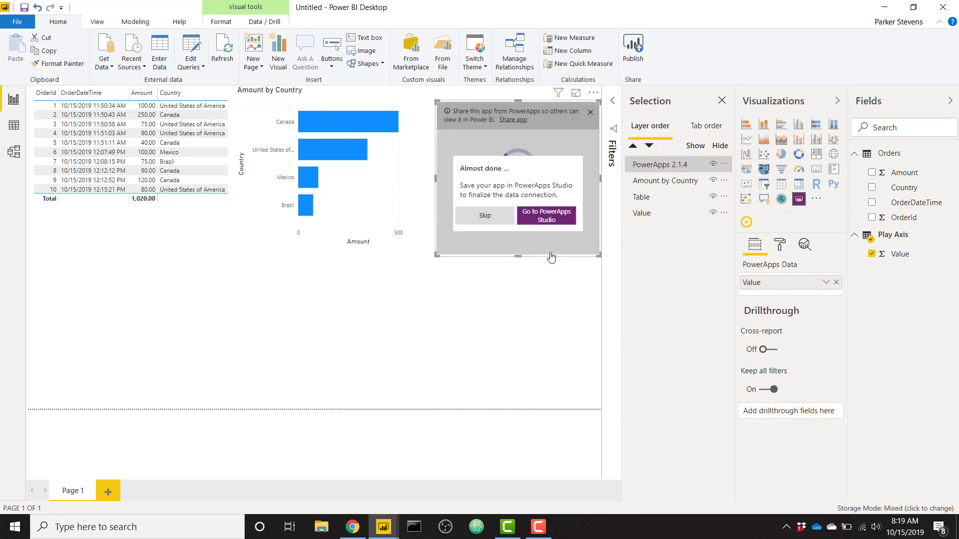
pyautogui.click(488, 219)
pyautogui.moveTo(518, 256); pyautogui.dragTo(516, 360)
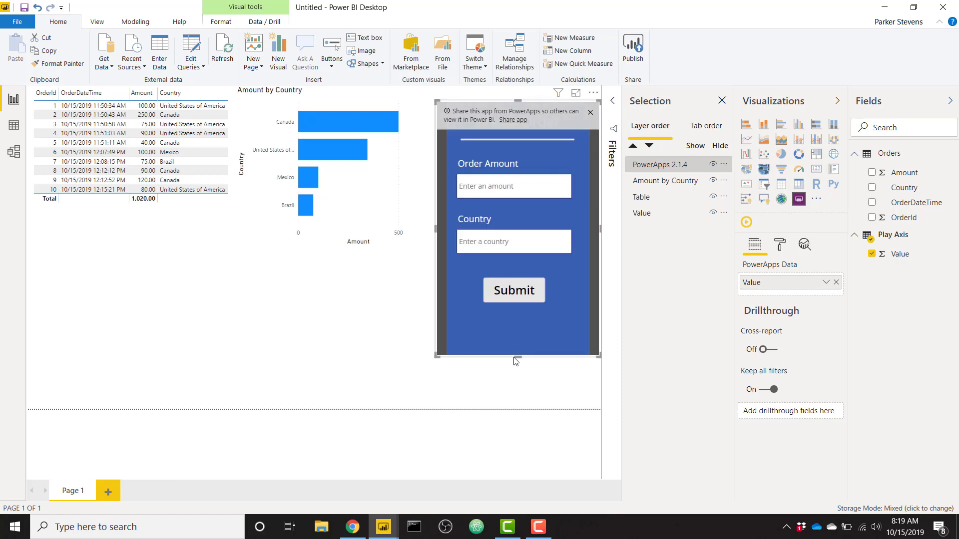
# Submit a 50 Argentina order in the embedded form, then bring up the published report in Chrome.
pyautogui.click(513, 183)
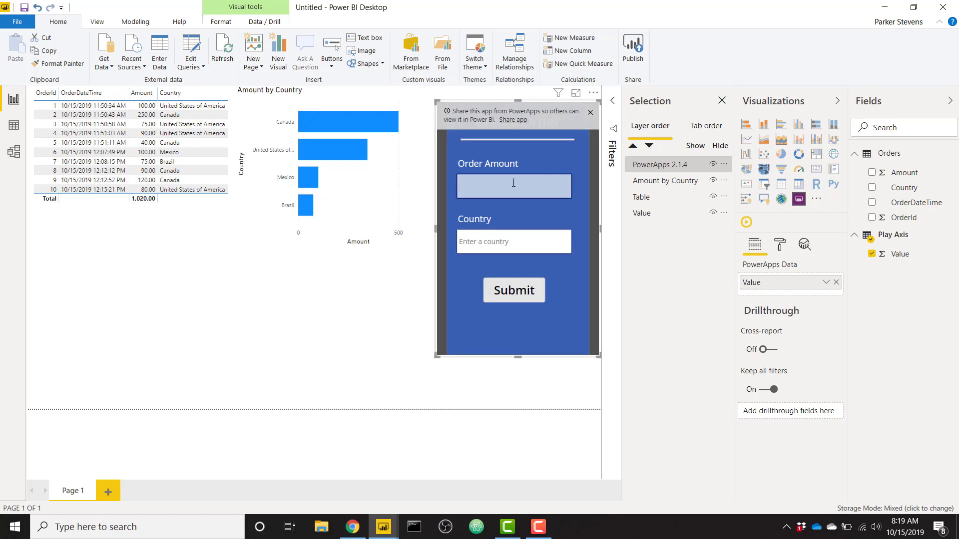
pyautogui.write('50')
pyautogui.click(522, 245)
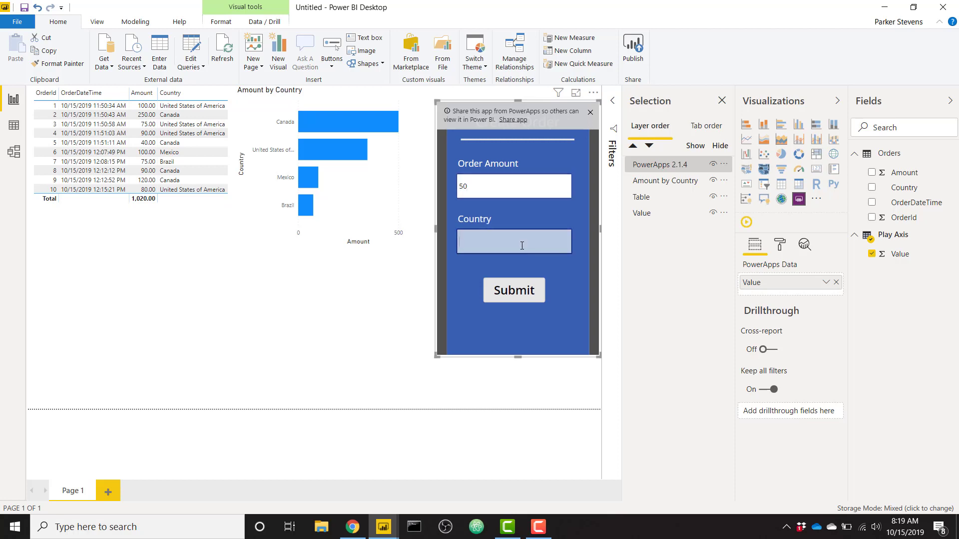
pyautogui.write('Argentina')
pyautogui.click(507, 301)
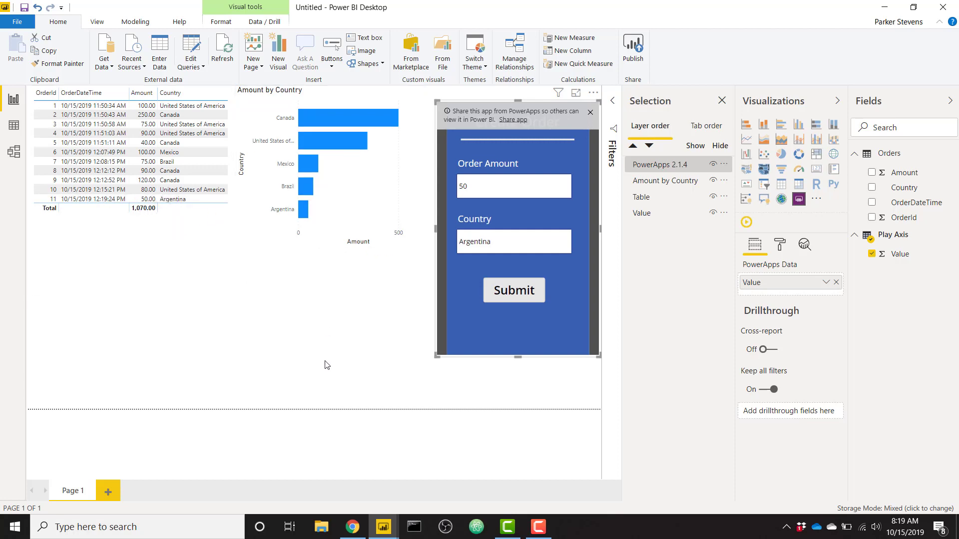
pyautogui.click(353, 527)
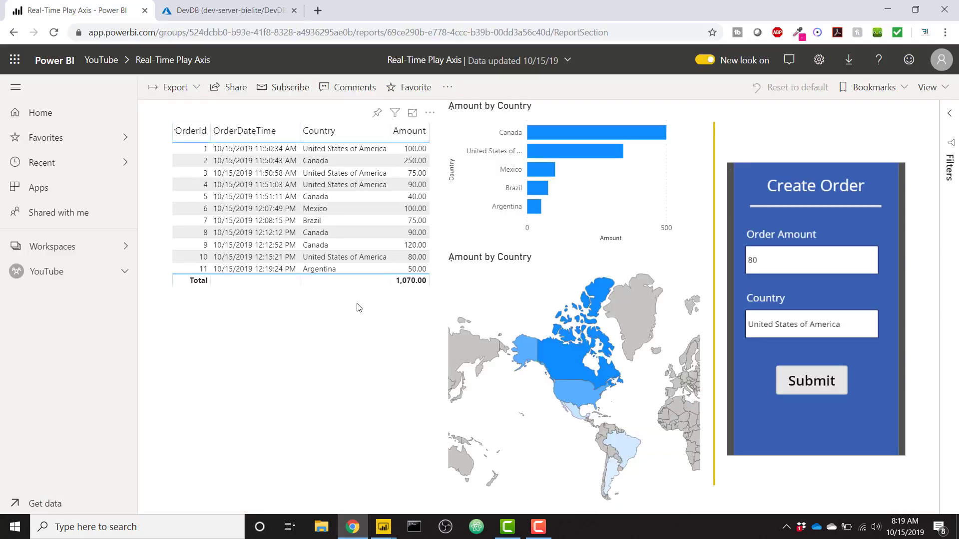
# Run DELETE FROM [dbo].[Orders] where orderid > 5, removing the reseed line.
pyautogui.click(235, 10)
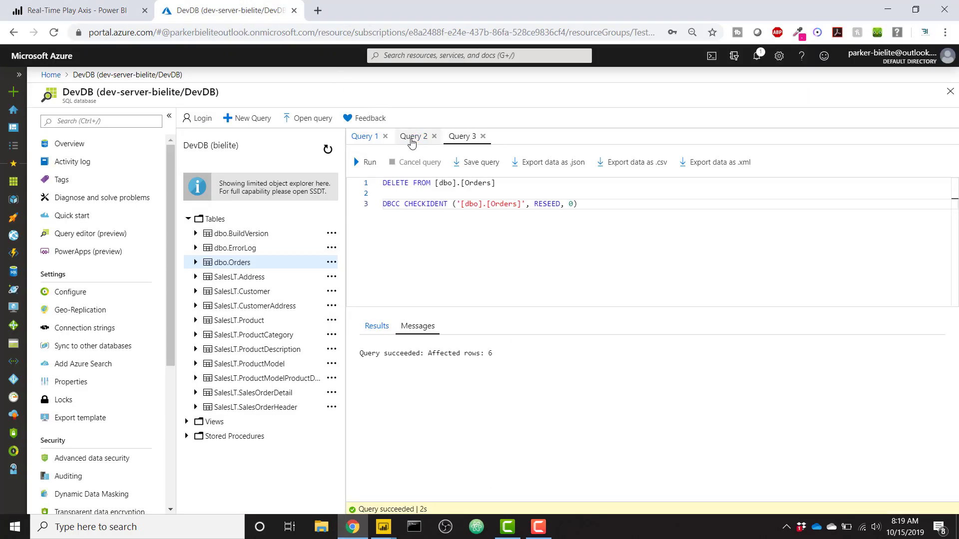
pyautogui.click(509, 187)
pyautogui.write('where')
pyautogui.click(592, 201)
pyautogui.moveTo(593, 201); pyautogui.dragTo(383, 204)
pyautogui.press('BackSpace')
pyautogui.press('BackSpace')
pyautogui.press('BackSpace')
pyautogui.write('order')
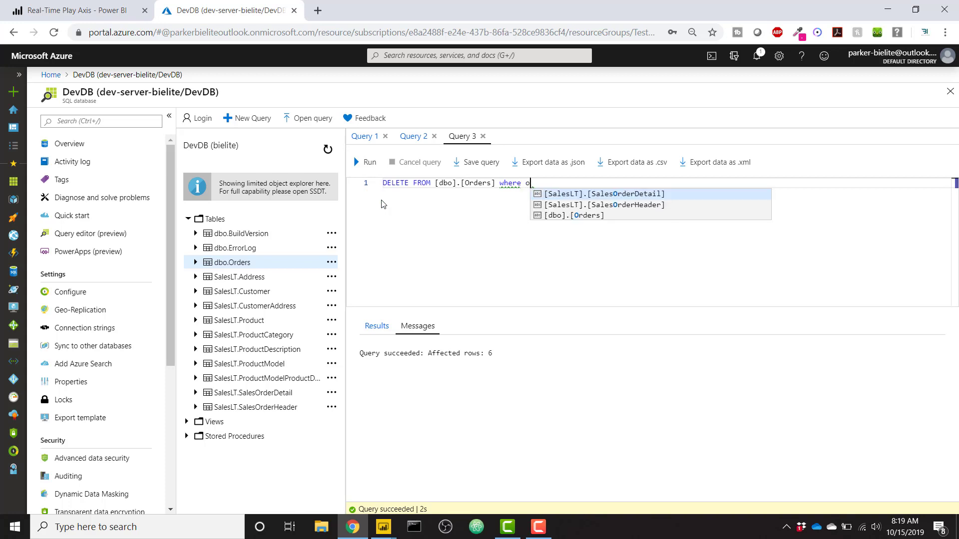
pyautogui.write('id > 5')
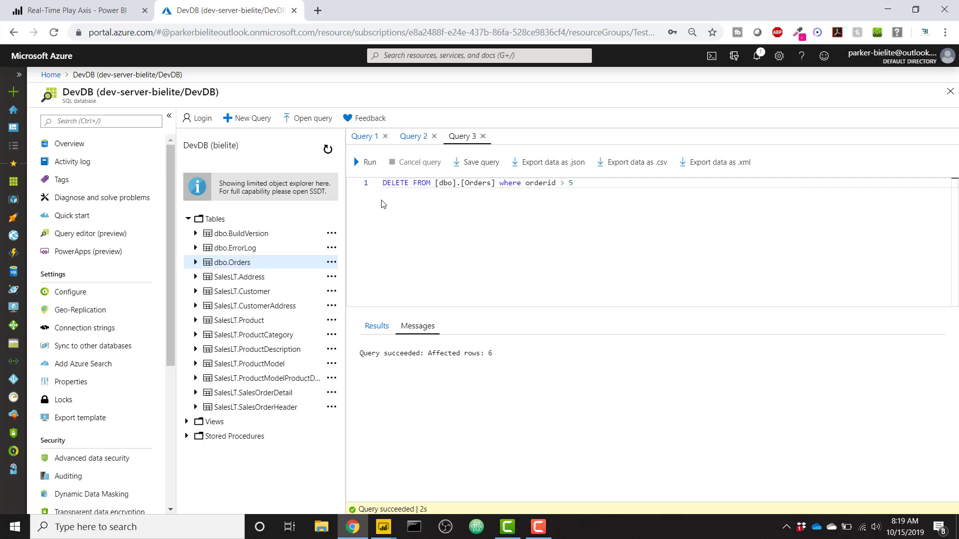
pyautogui.click(369, 162)
# Back in the Power BI report, change the form's country to Brazil and submit the 80 order.
pyautogui.click(77, 10)
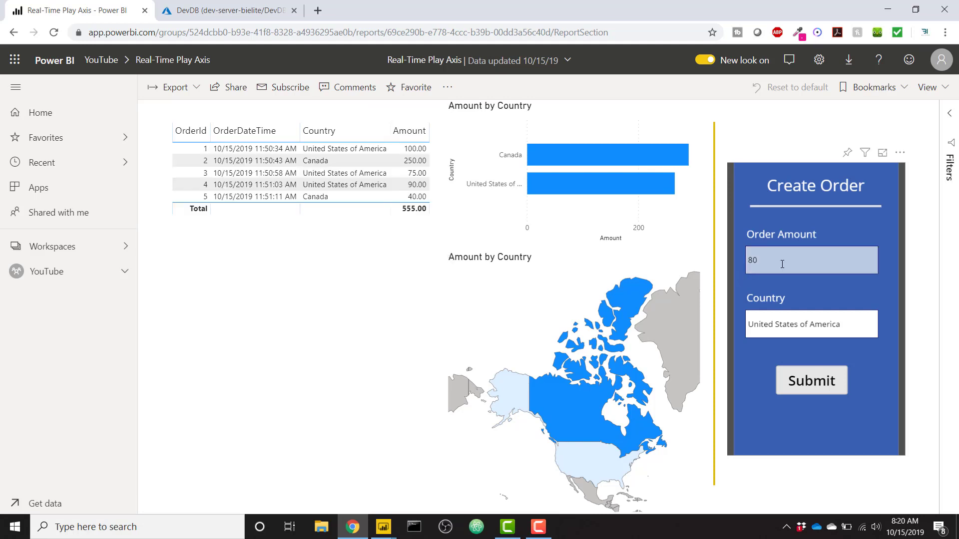
pyautogui.click(840, 320)
pyautogui.hotkey('ctrl', 'a')
pyautogui.write('Bra')
pyautogui.press('BackSpace')
pyautogui.press('BackSpace')
pyautogui.write('razil')
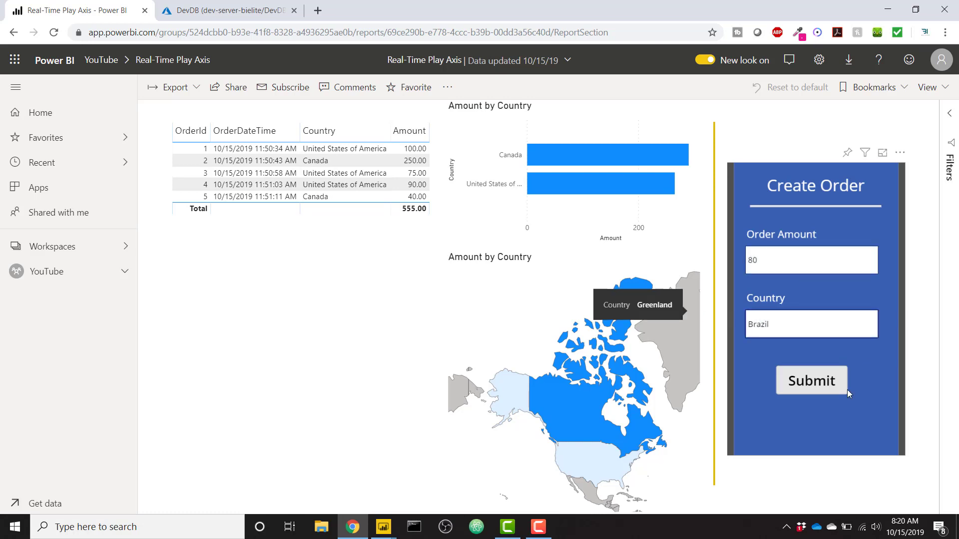
pyautogui.click(842, 390)
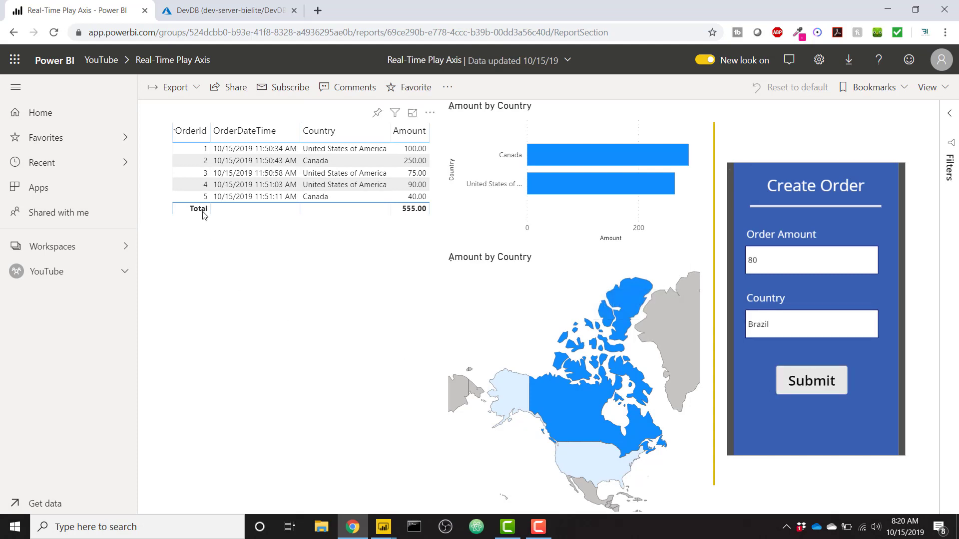